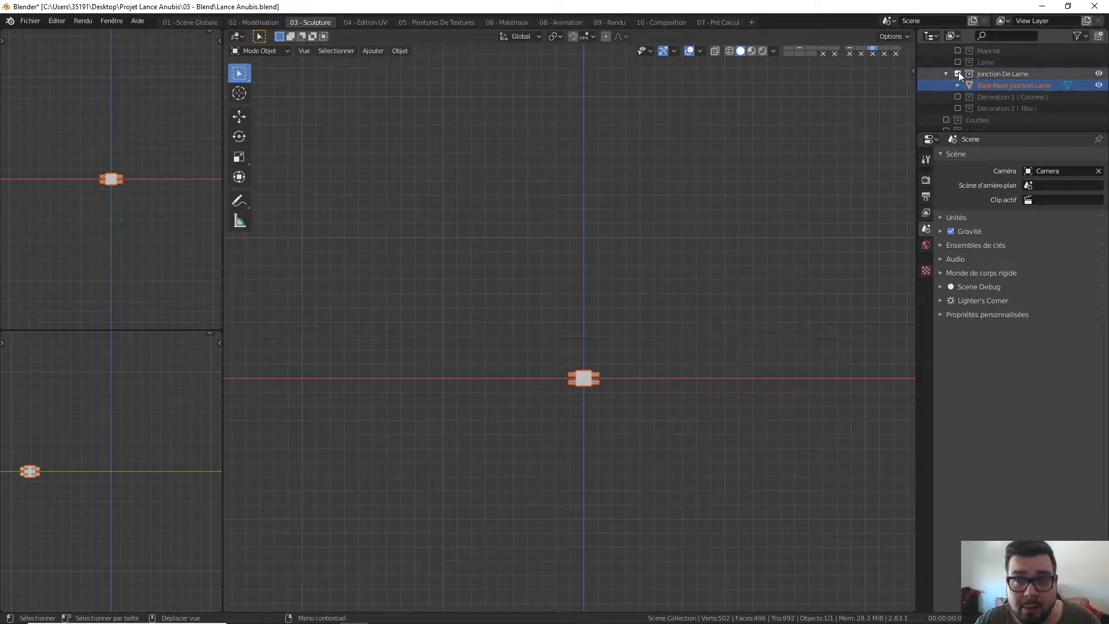
Select the Base Mesh Jonction Lame object, view it from the top and switch it to Sculpt Mode
left_click(1009, 87)
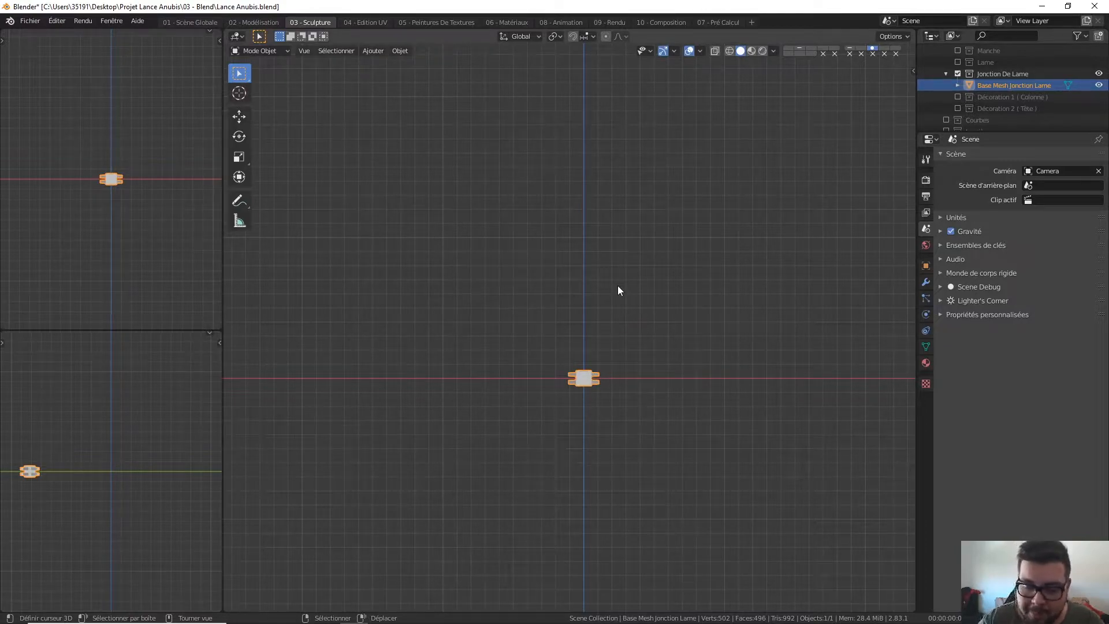
key("KP_7")
middle_click_drag(570, 322, 599, 222, "shift")
middle_click_drag(596, 358, 613, 213, "shift")
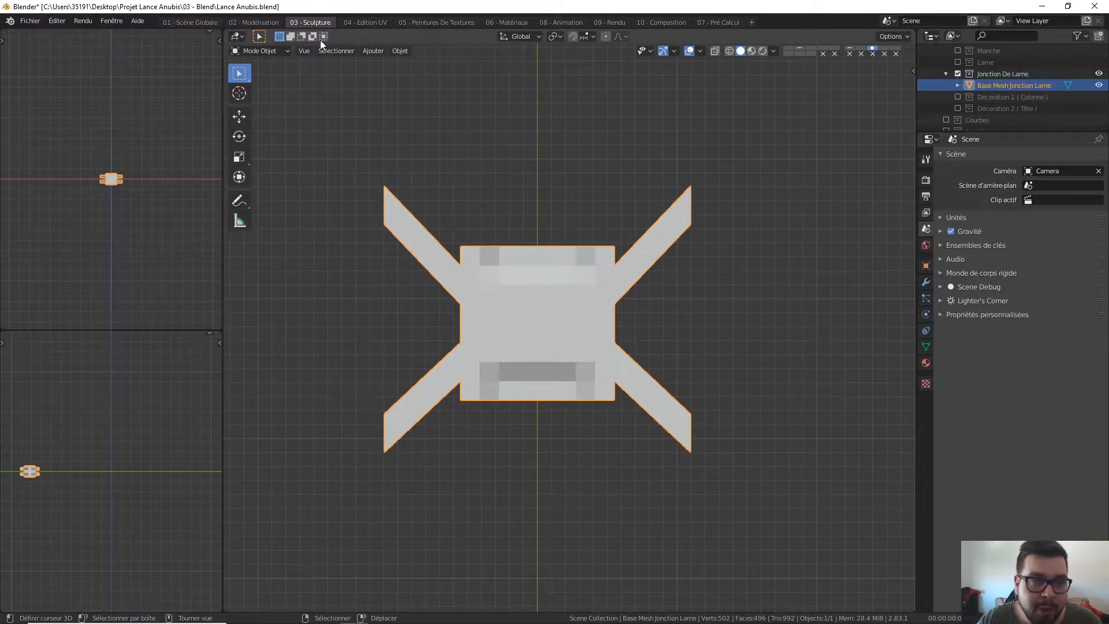
left_click(271, 51)
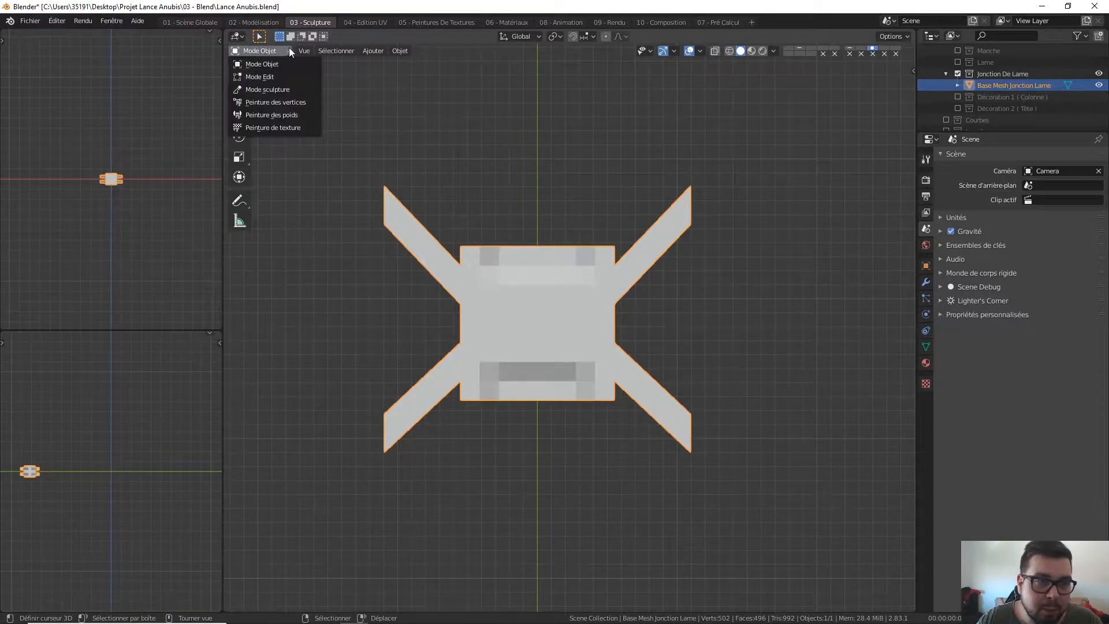
left_click(279, 89)
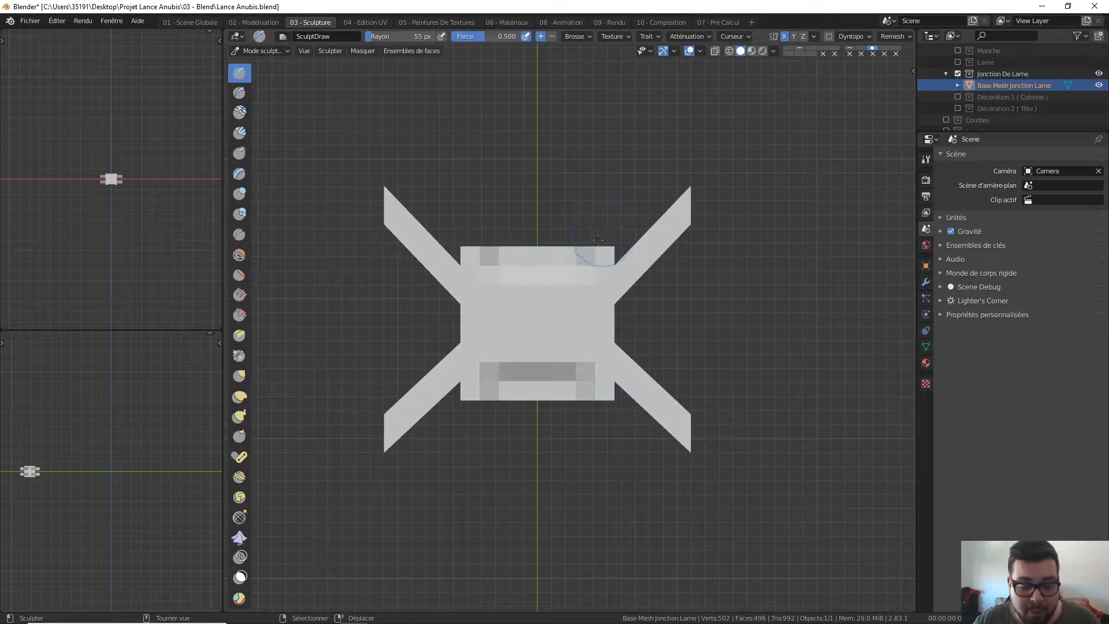
Set the voxel size to about 0.008 and remesh the blade junction
key("r")
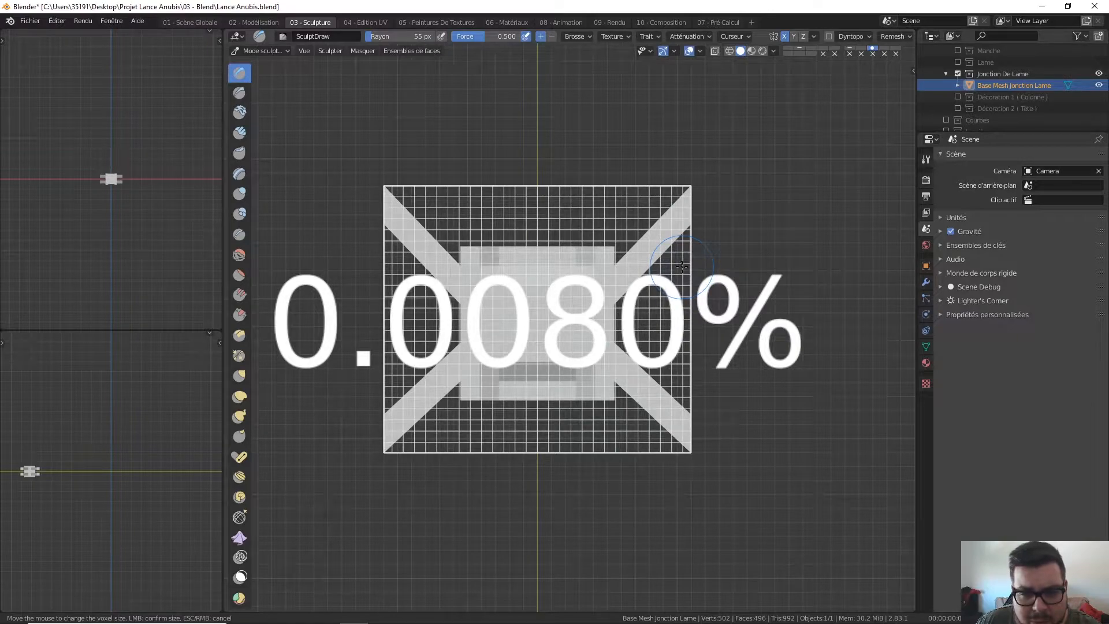
left_click(682, 267)
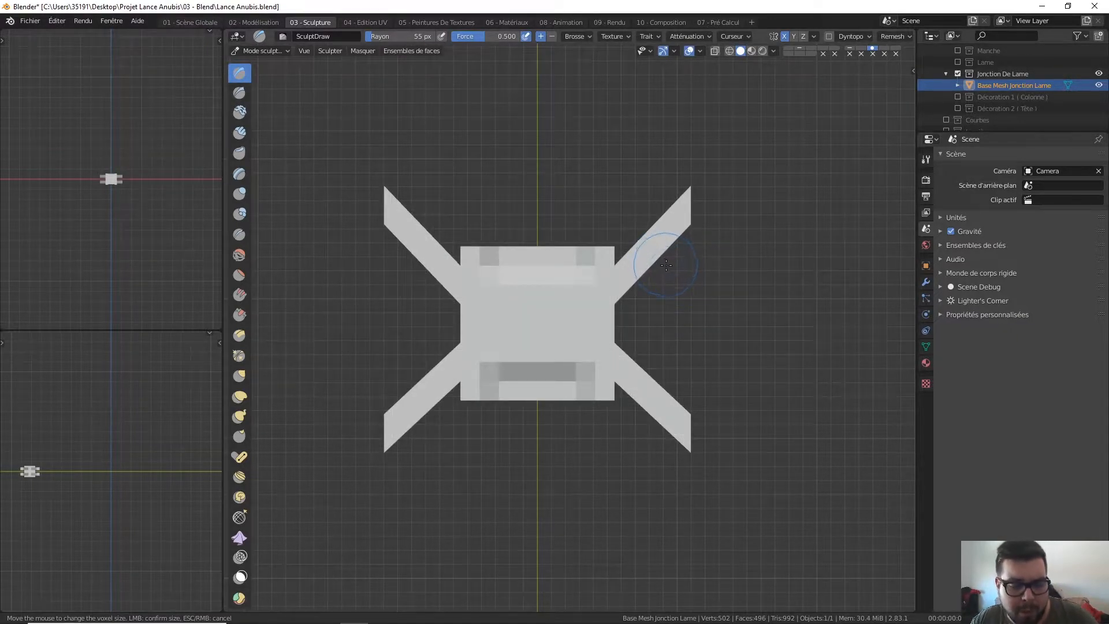
key("ctrl+r")
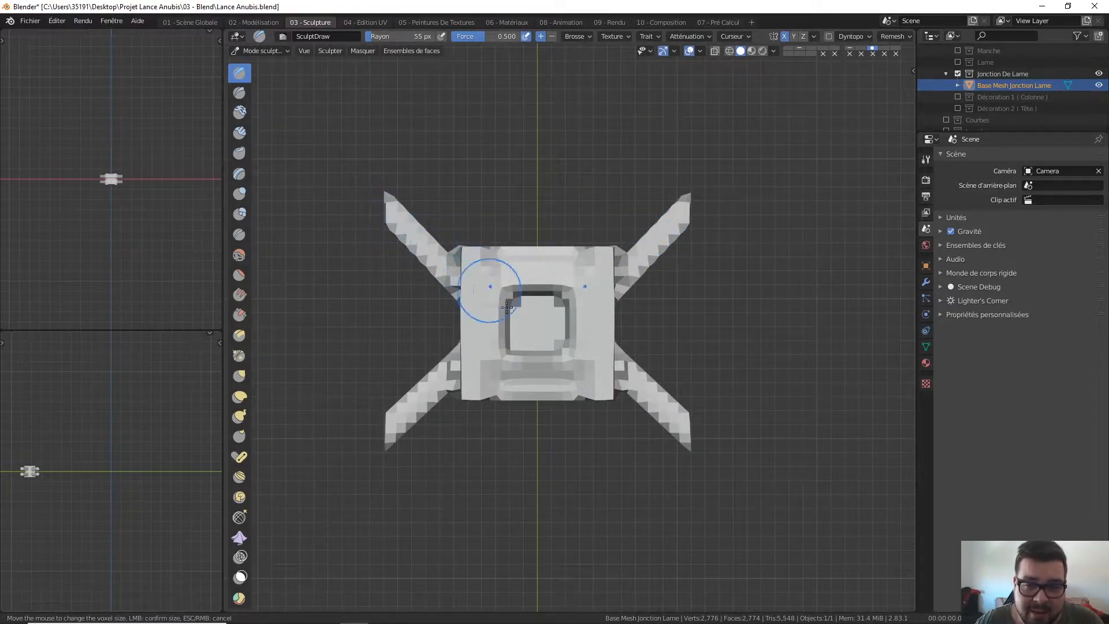
Examine the remeshed junction's topology in wireframe and solid shading from several angles, and check the voxel remesh settings
middle_click_drag(642, 340, 563, 209)
scroll(563, 210, "up", 8)
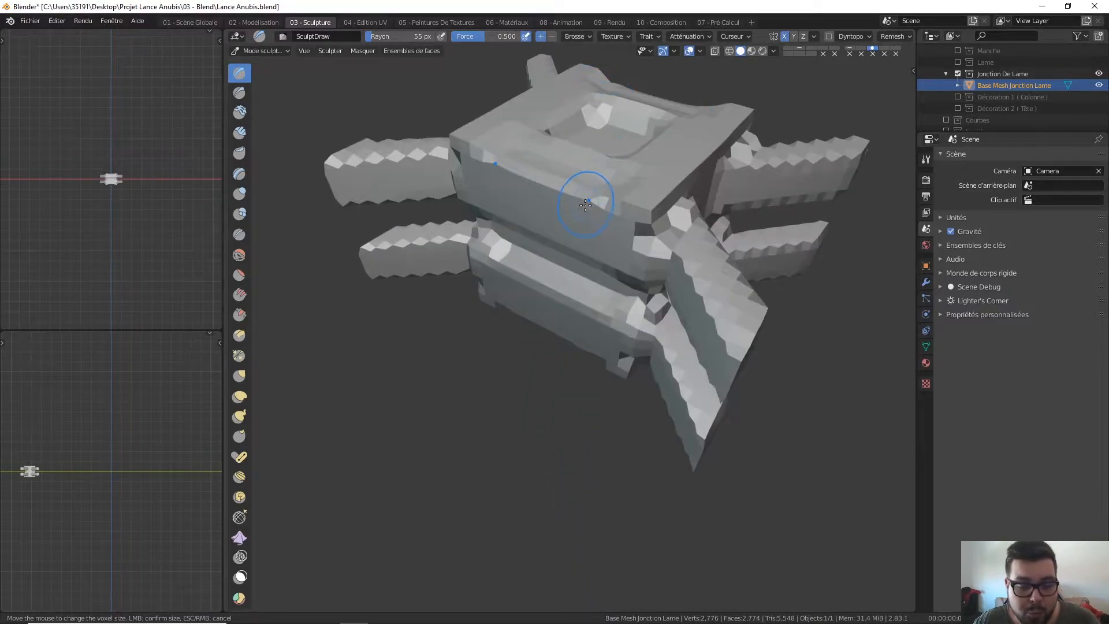
key("z")
left_click(457, 219)
middle_click_drag(555, 219, 608, 208)
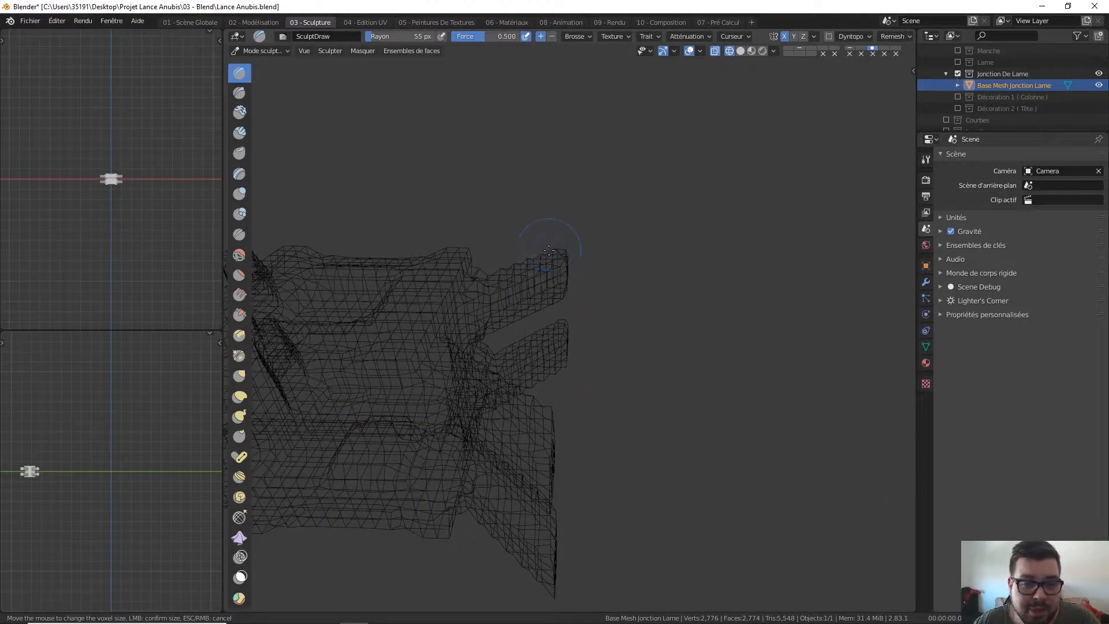
key("z")
left_click(633, 251)
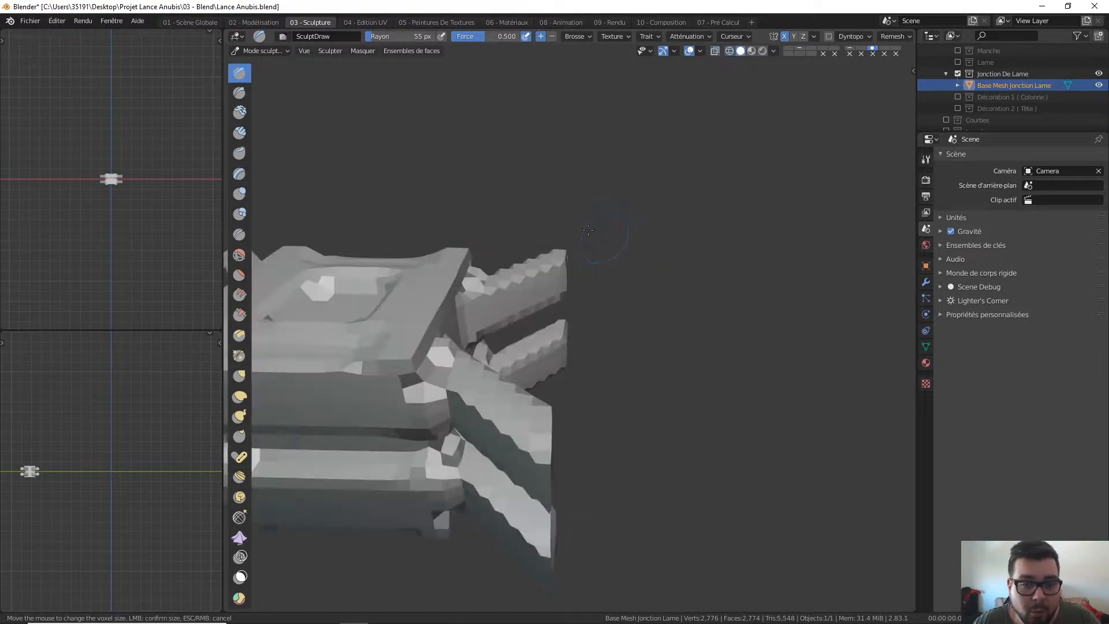
middle_click_drag(534, 425, 562, 228, "shift")
key("KP_1")
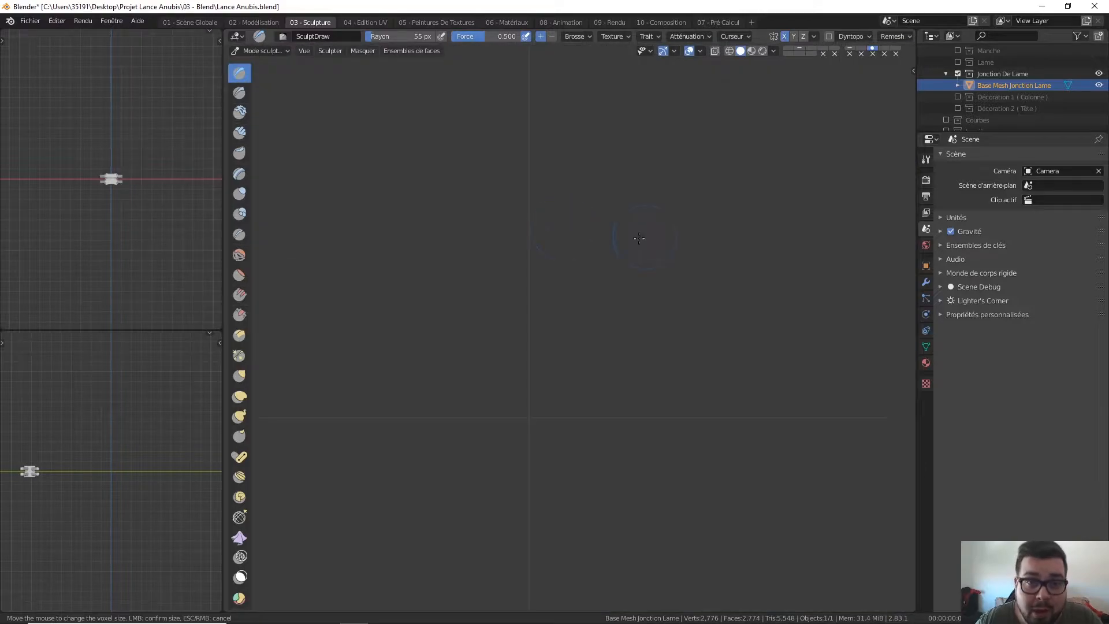
left_click(889, 36)
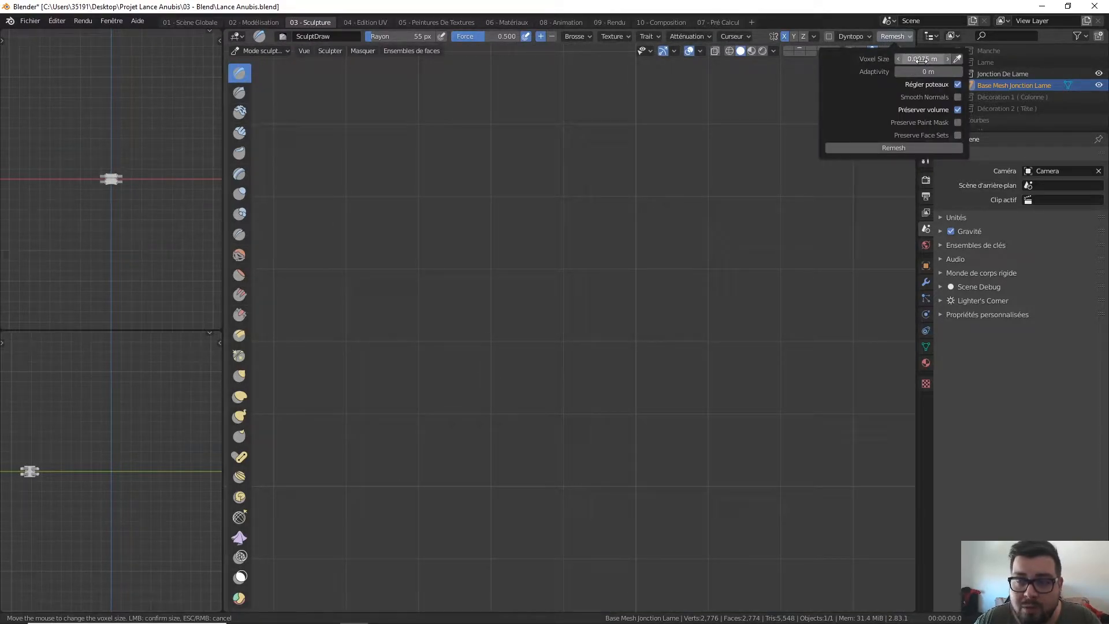
Frame the blade junction and show the Manche collection so the handle is visible with it
key("KP_Decimal")
scroll(569, 287, "down", 8)
scroll(543, 323, "down", 5)
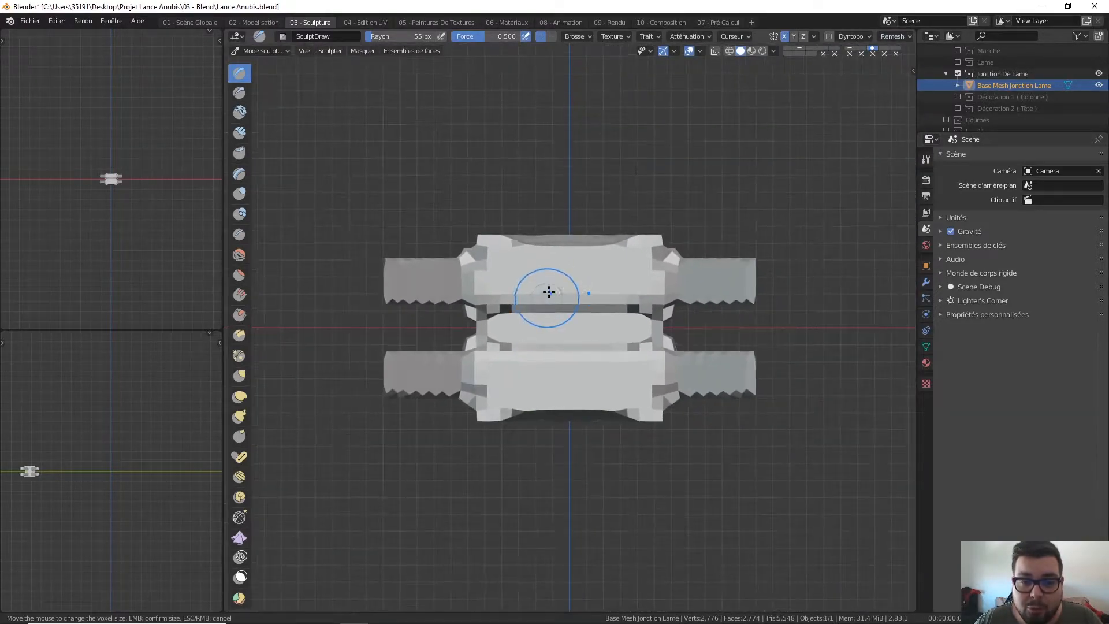
key("KP_7")
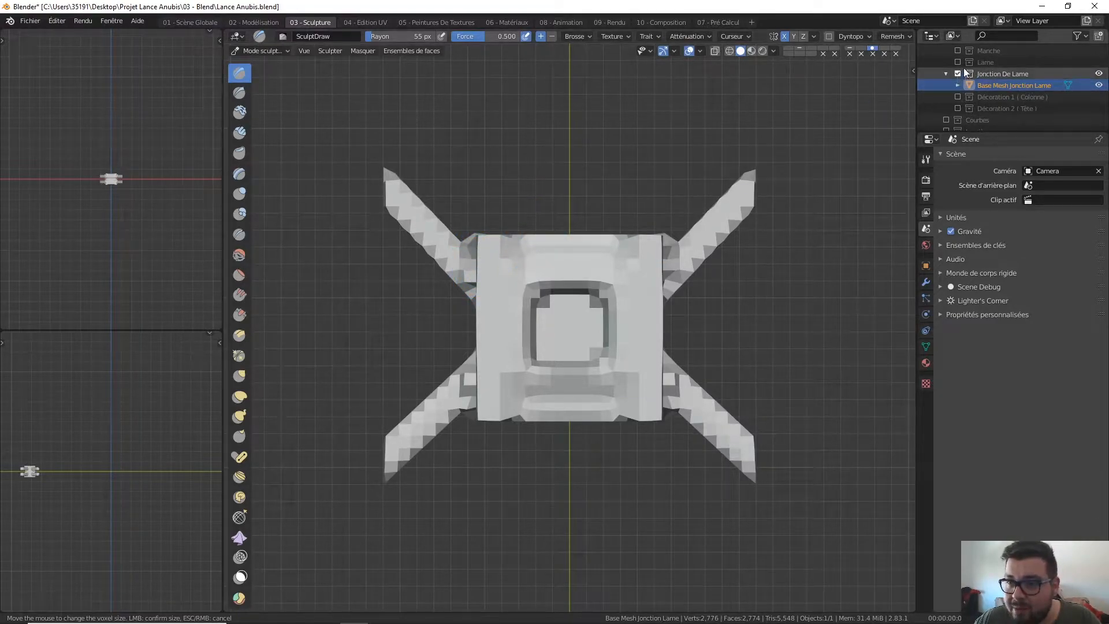
left_click(957, 50)
middle_click_drag(487, 258, 531, 252)
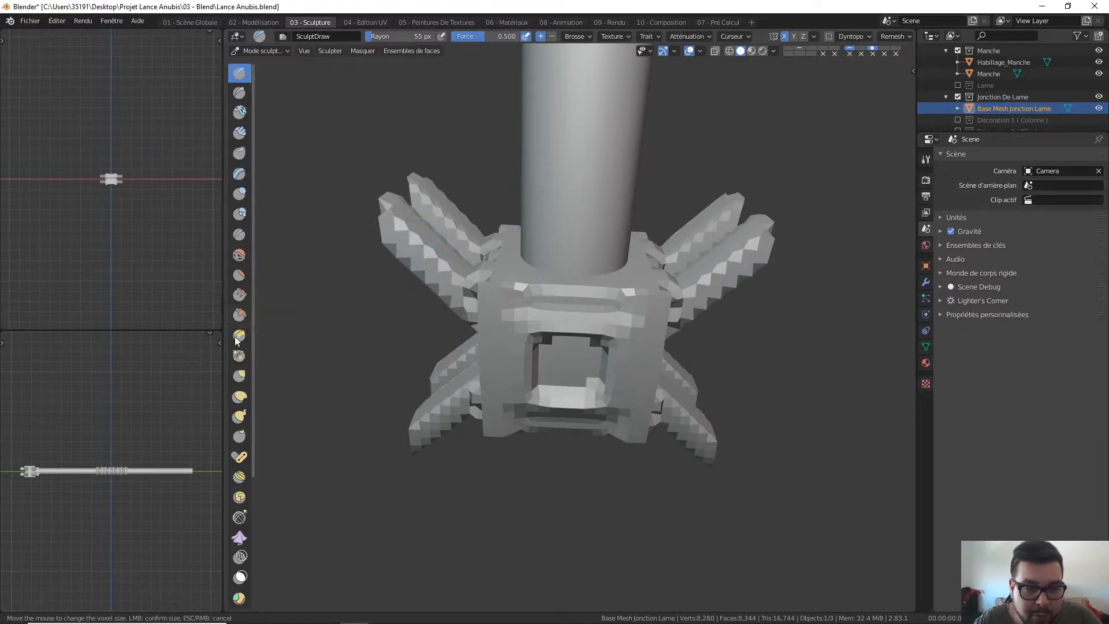
Choose the Grab brush with a radius of 119 px and pull the block's upper edge along the handle
key("g")
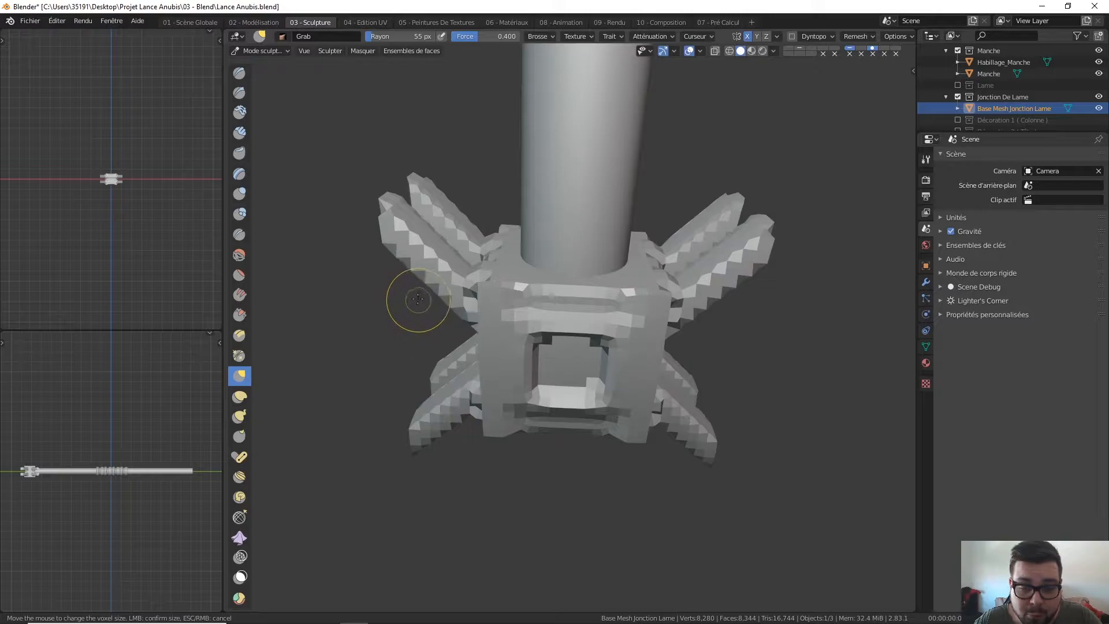
key("f")
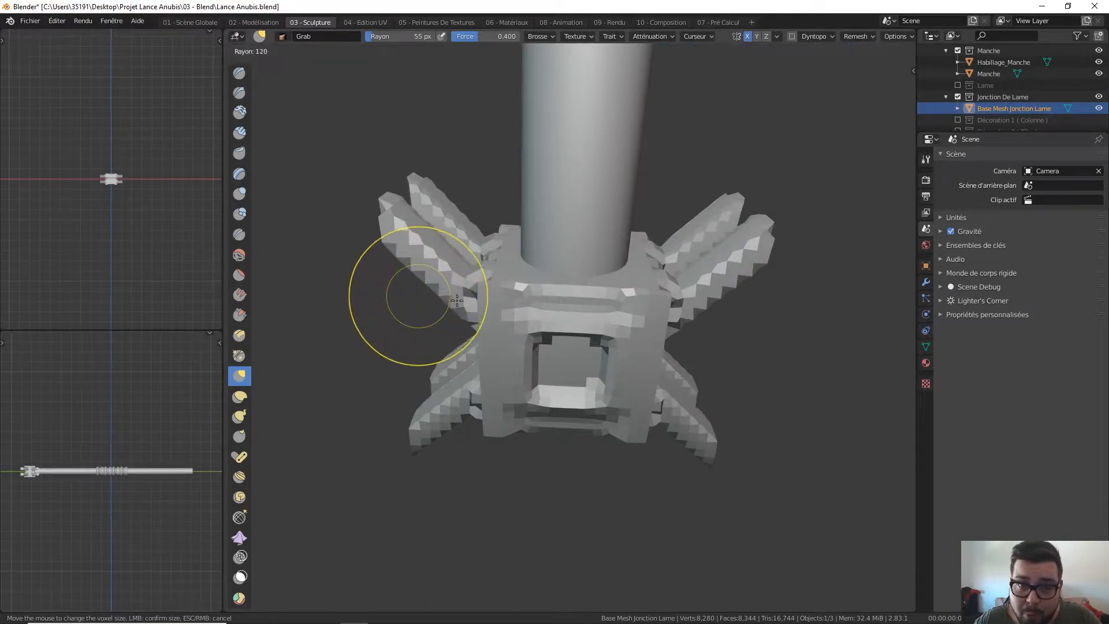
mouse_move(455, 303)
left_mouse_down()
mouse_move(506, 250)
mouse_move(513, 279)
mouse_move(525, 225)
mouse_move(523, 247)
mouse_move(508, 190)
left_mouse_up()
middle_click_drag(508, 191, 570, 284)
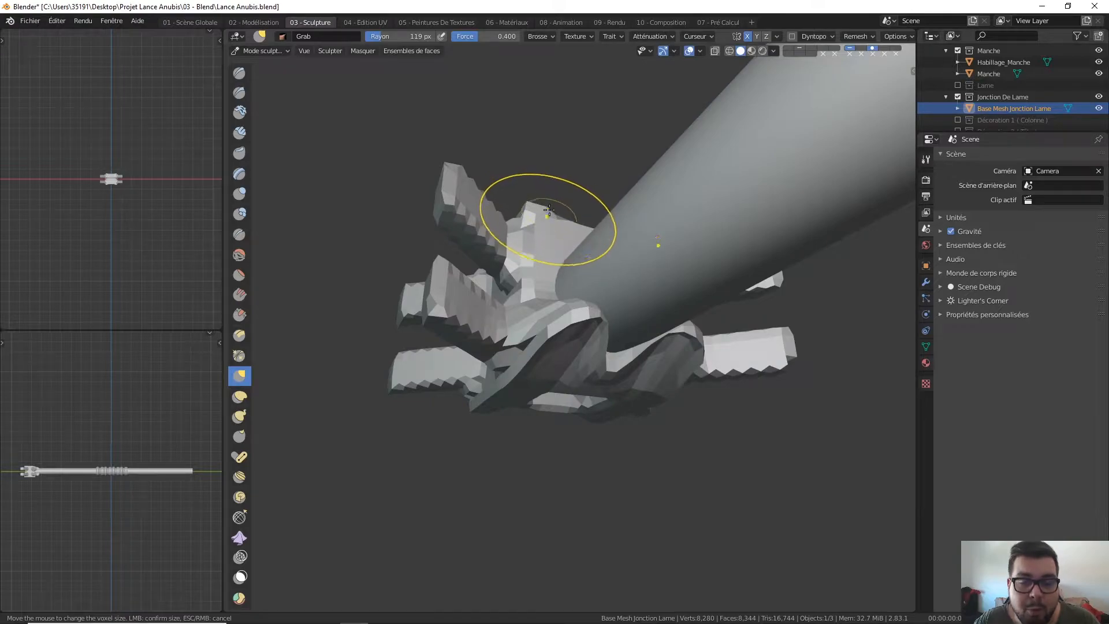
Undo the Grab strokes made on the junction block
key("ctrl+z")
key("ctrl+z")
key("ctrl+z")
key("ctrl+z")
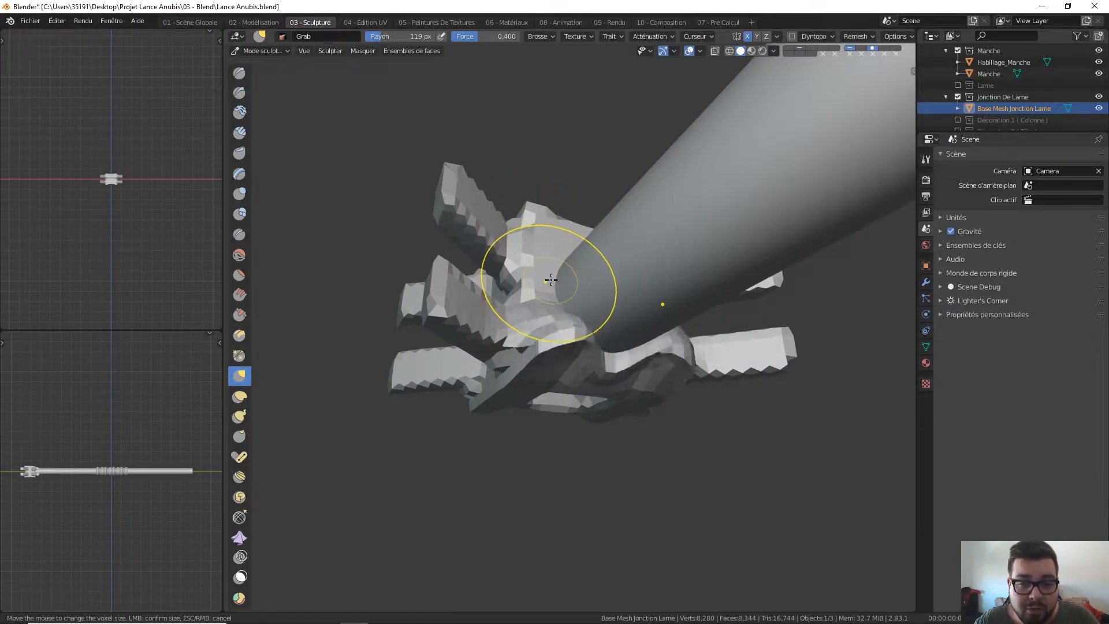
key("ctrl+z")
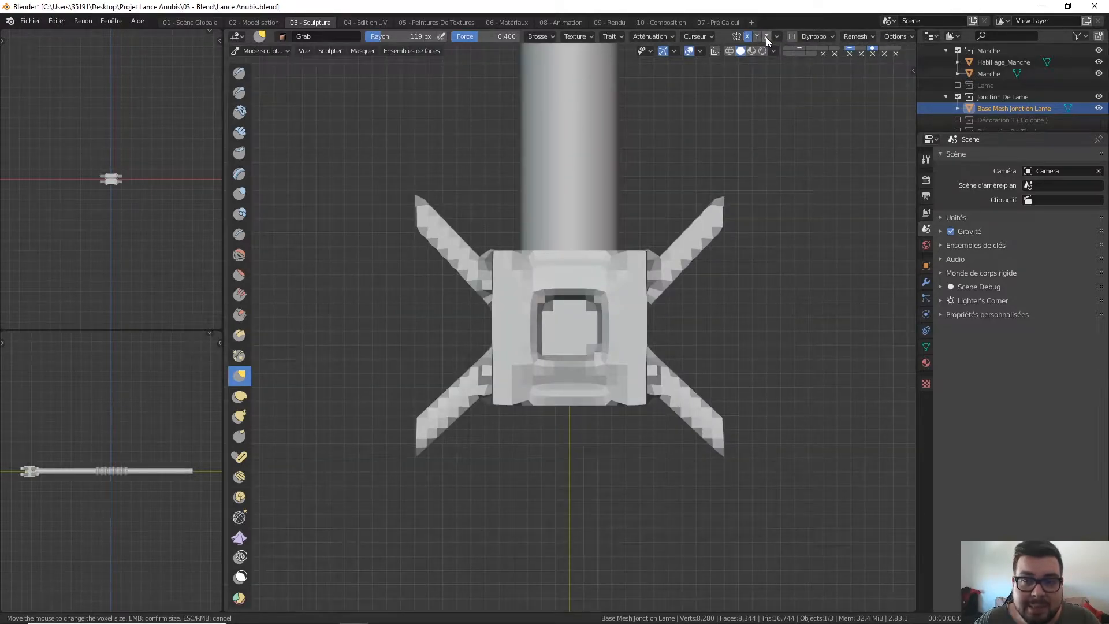
Enable Z symmetry alongside X and pull the block's upper corners along the handle into prongs with the Grab brush
left_click(766, 36)
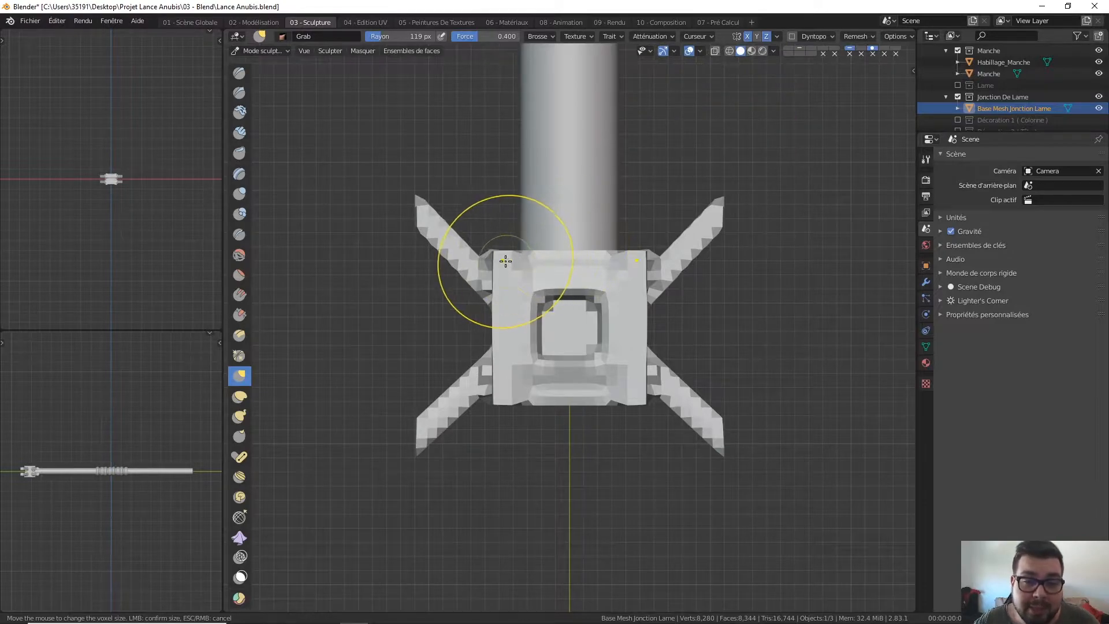
middle_click_drag(517, 194, 569, 260)
left_click_drag(606, 276, 566, 240)
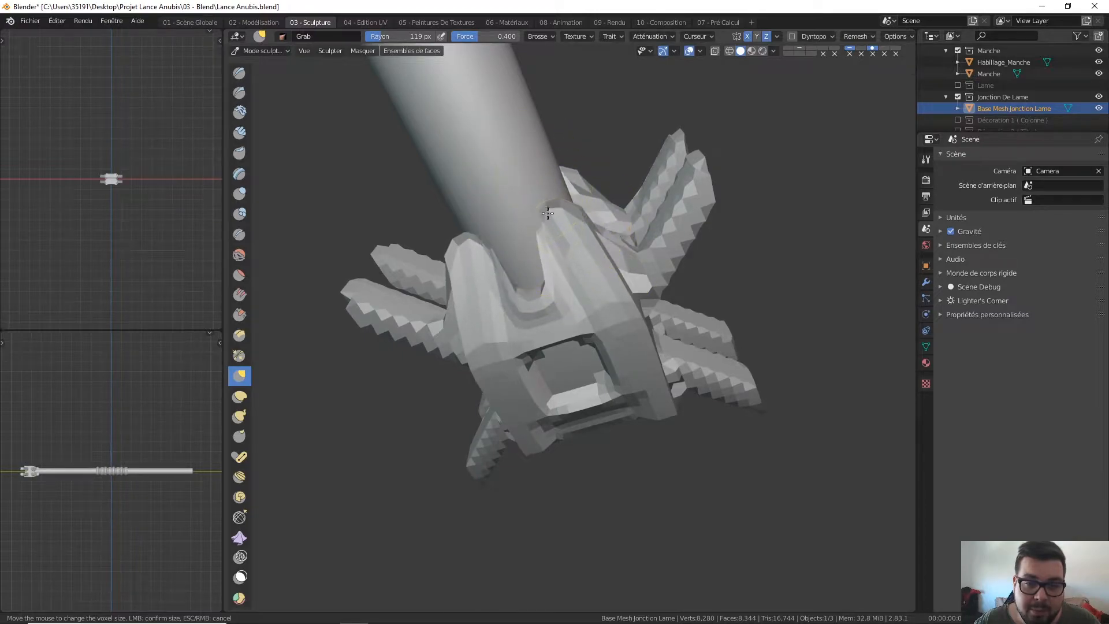
middle_click_drag(548, 197, 532, 250)
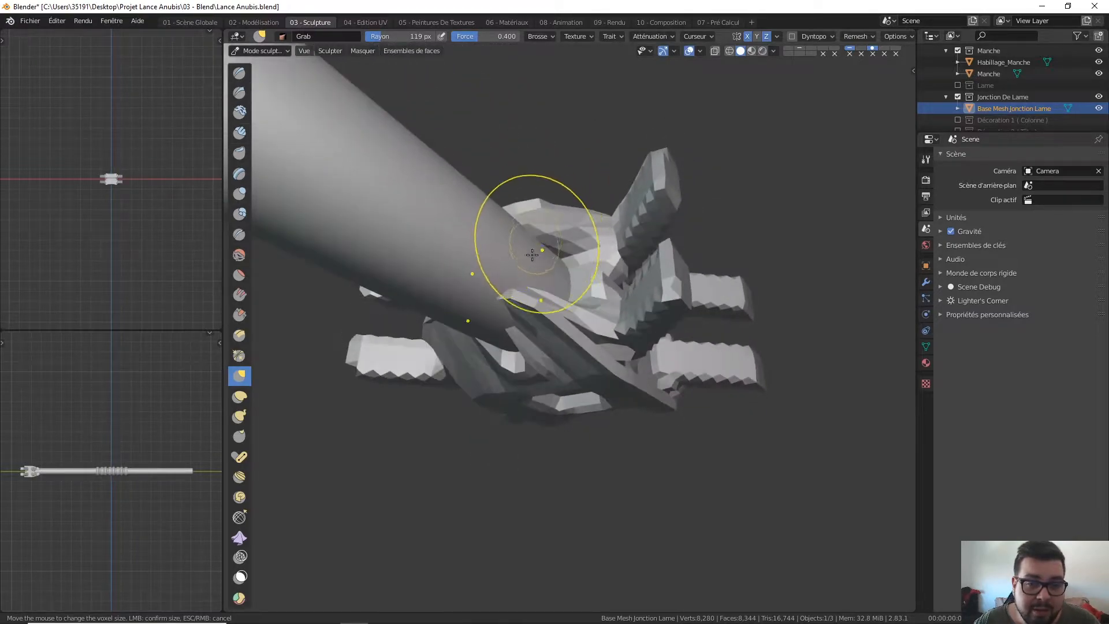
Reshape the prongs around the handle with Grab strokes, working on them from several sides
mouse_move(511, 298)
left_mouse_down()
mouse_move(508, 323)
mouse_move(556, 338)
mouse_move(561, 303)
left_mouse_up()
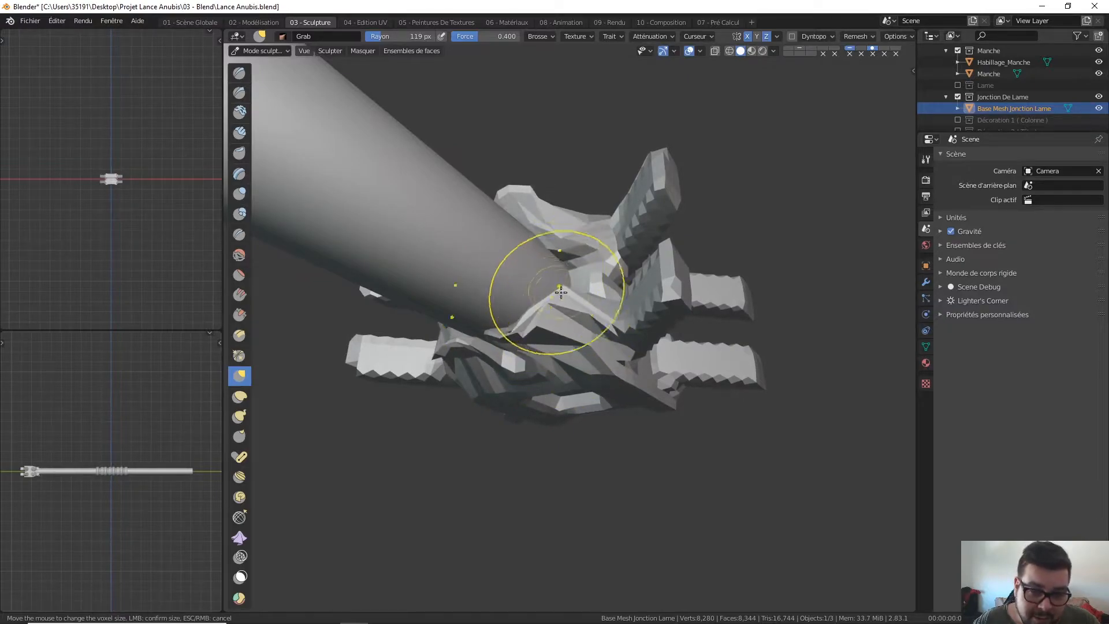
mouse_move(544, 279)
middle_mouse_down()
mouse_move(598, 234)
mouse_move(605, 204)
mouse_move(574, 193)
mouse_move(594, 242)
middle_mouse_up()
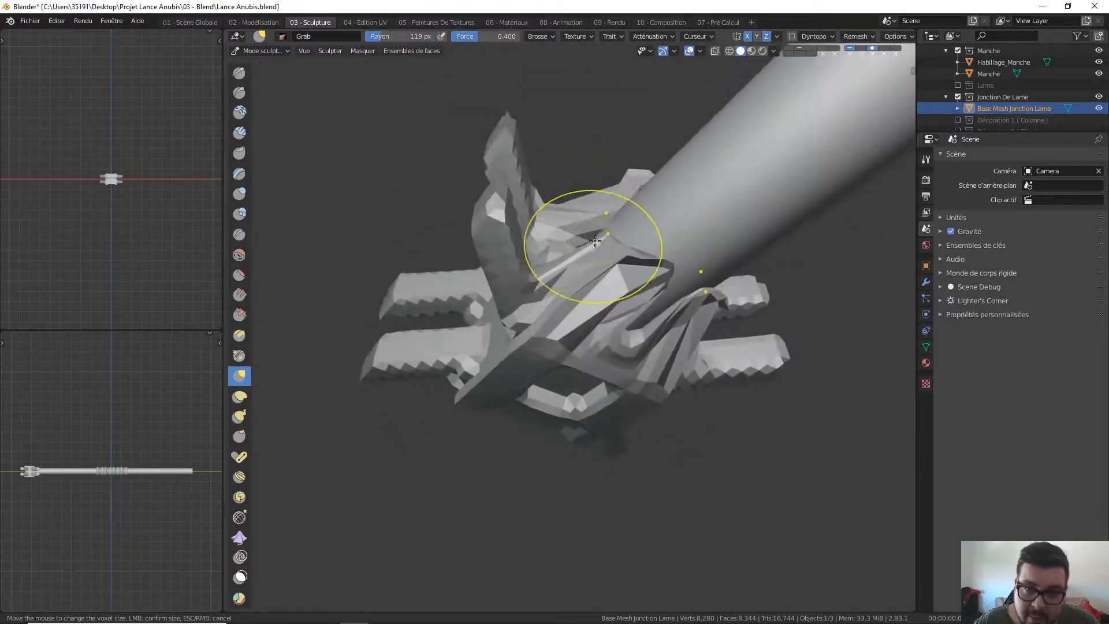
middle_click_drag(616, 169, 627, 200)
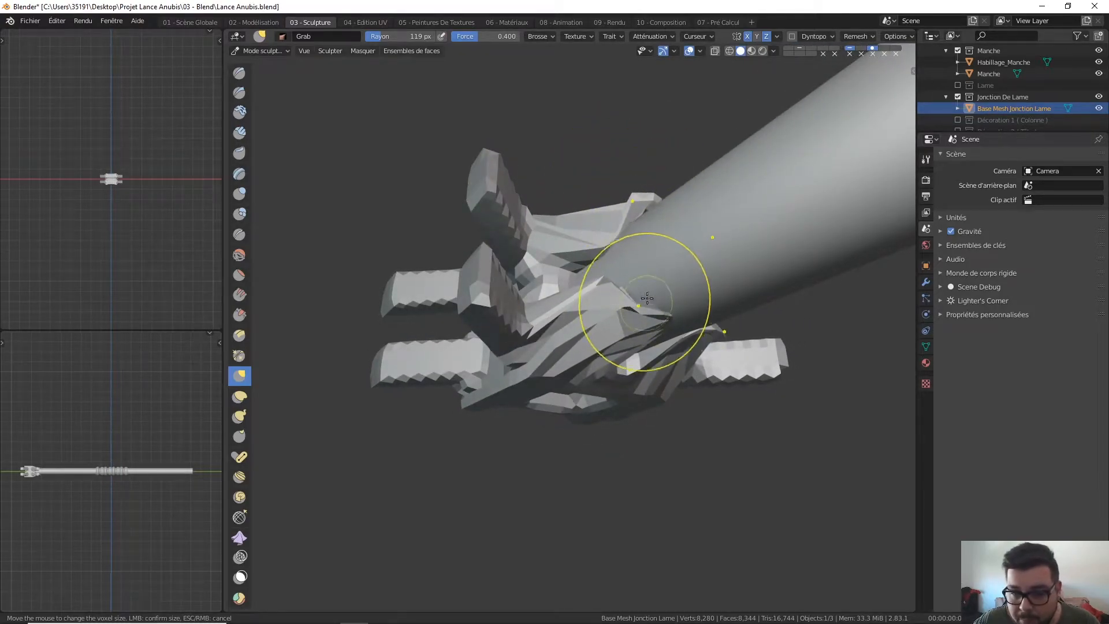
mouse_move(647, 295)
middle_mouse_down()
mouse_move(619, 247)
mouse_move(583, 223)
mouse_move(584, 163)
mouse_move(549, 193)
mouse_move(575, 341)
mouse_move(699, 133)
middle_mouse_up()
middle_click_drag(549, 292, 597, 230)
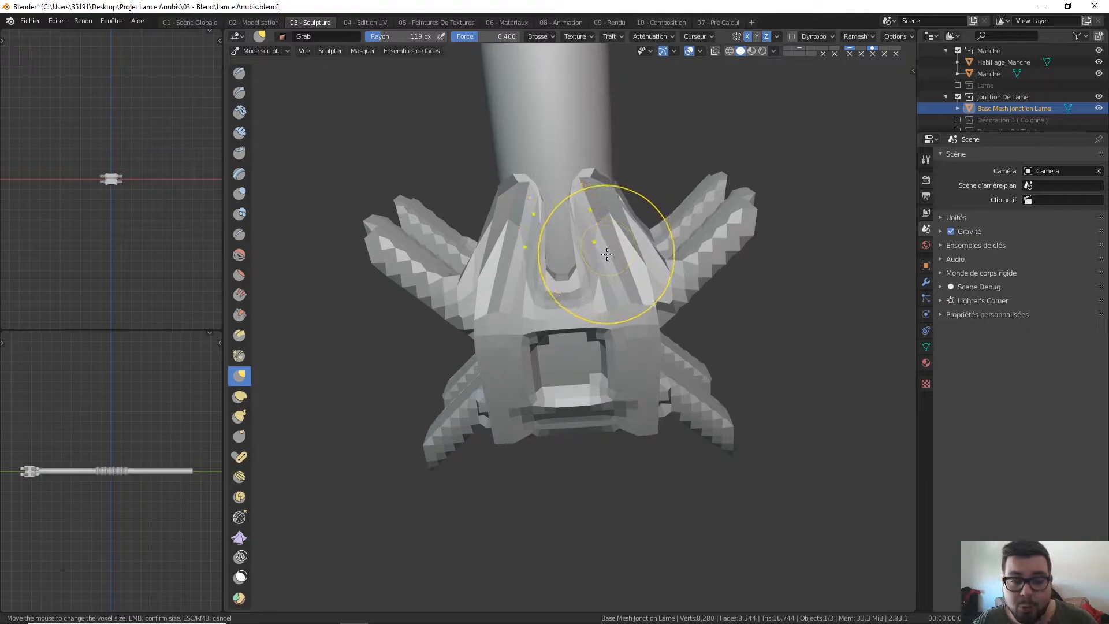
Remesh the stretched junction and pull its prongs farther up along the handle with the Grab brush
key("ctrl+r")
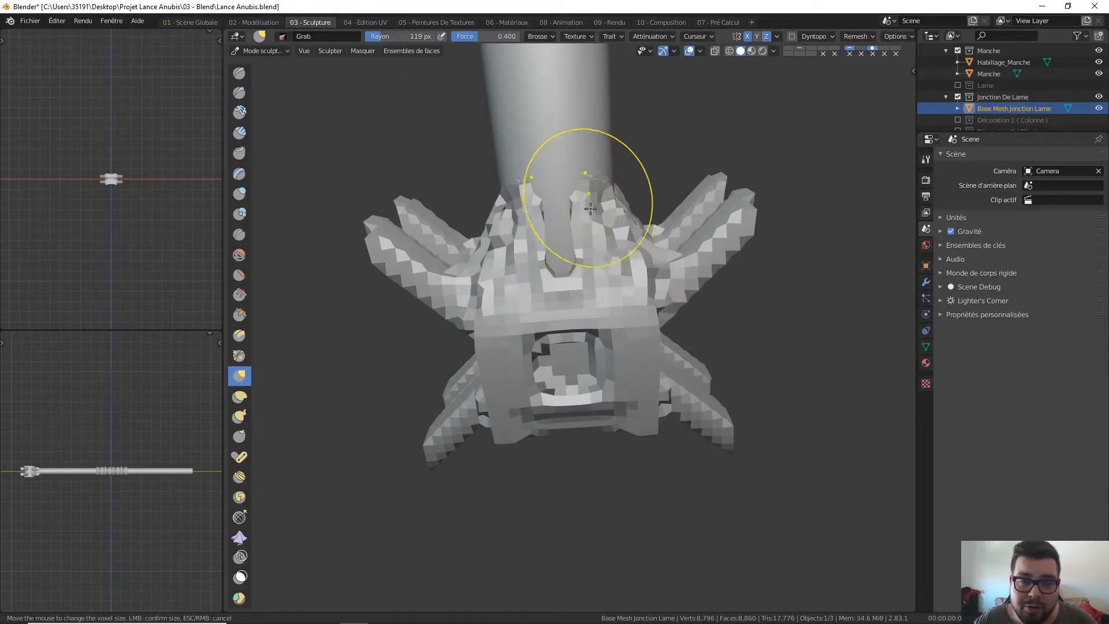
middle_click_drag(591, 220, 614, 181)
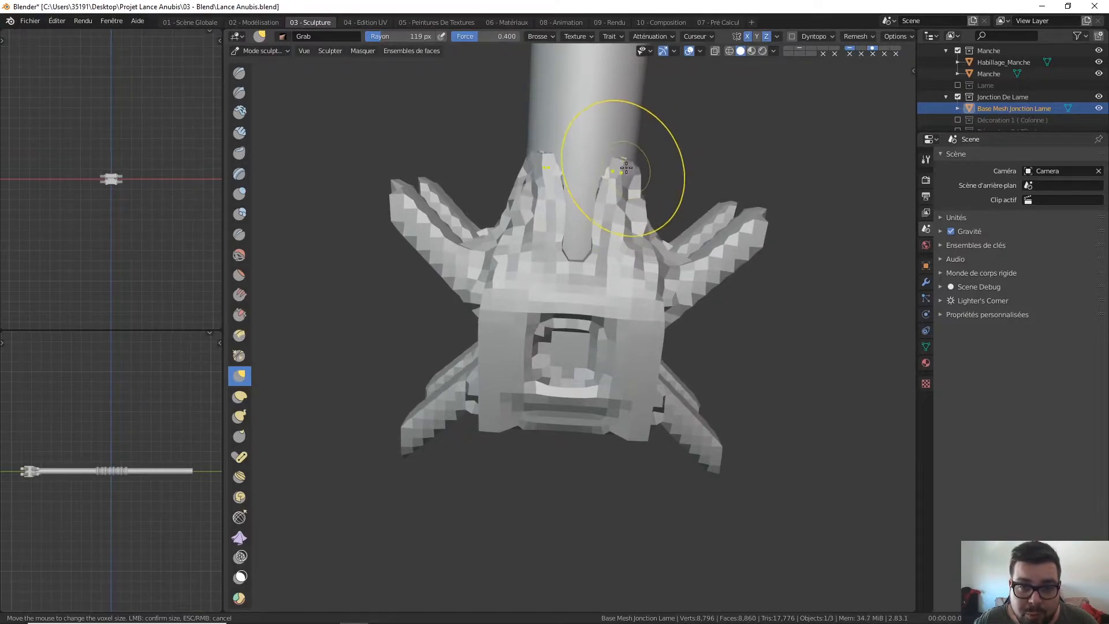
middle_click_drag(587, 168, 663, 154)
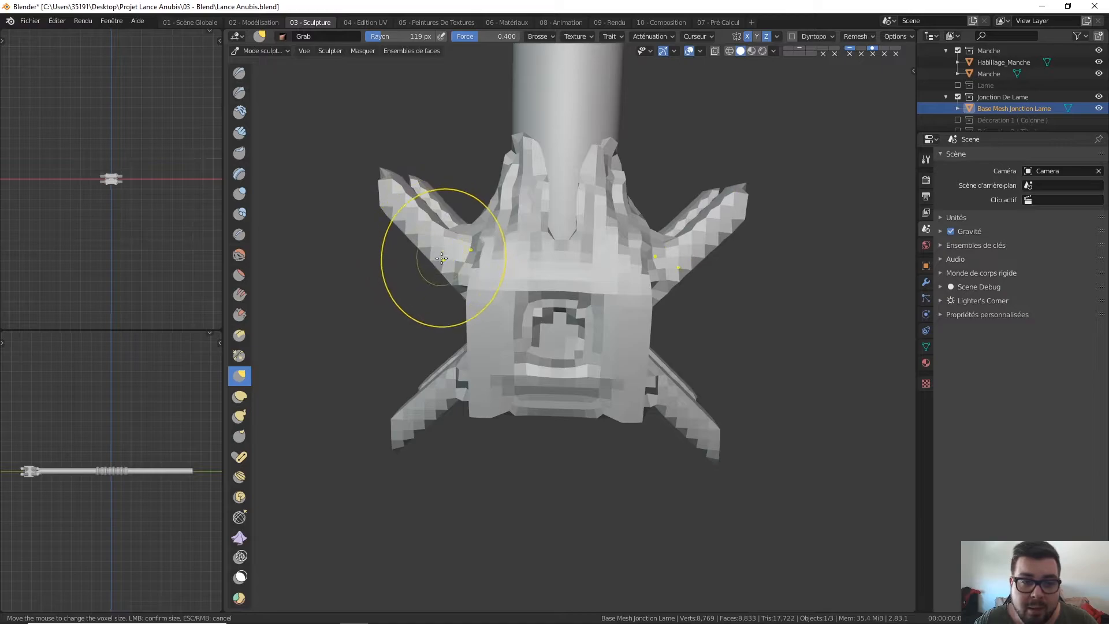
middle_click_drag(378, 222, 448, 252)
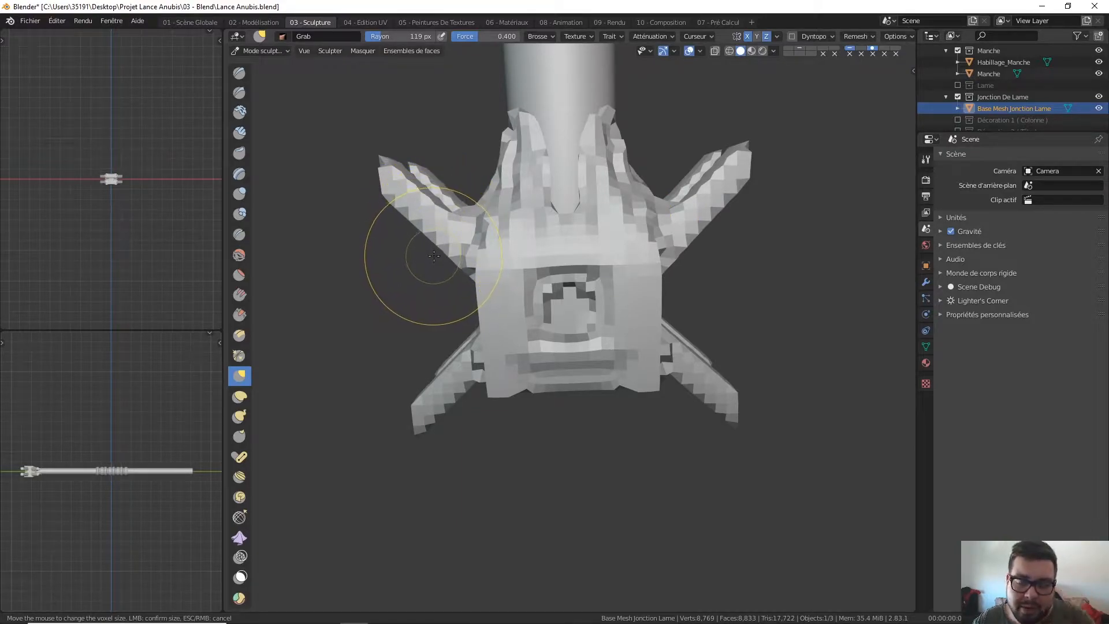
Reduce the voxel size to 0.0041 and remesh the junction at the finer resolution
key("KP_1")
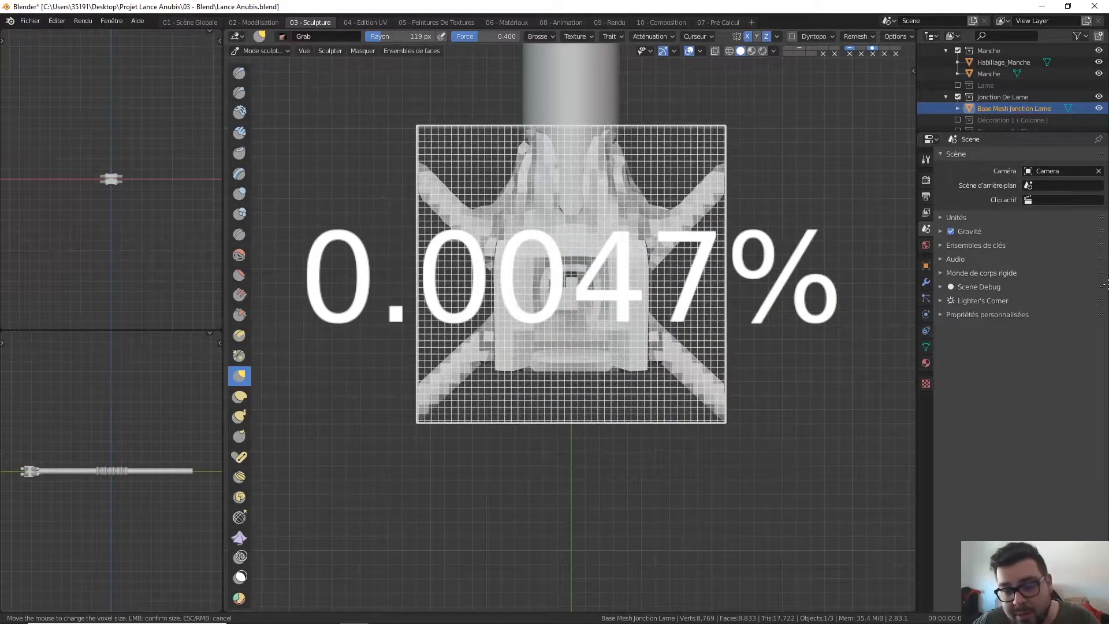
left_click(1108, 286)
key("shift+r")
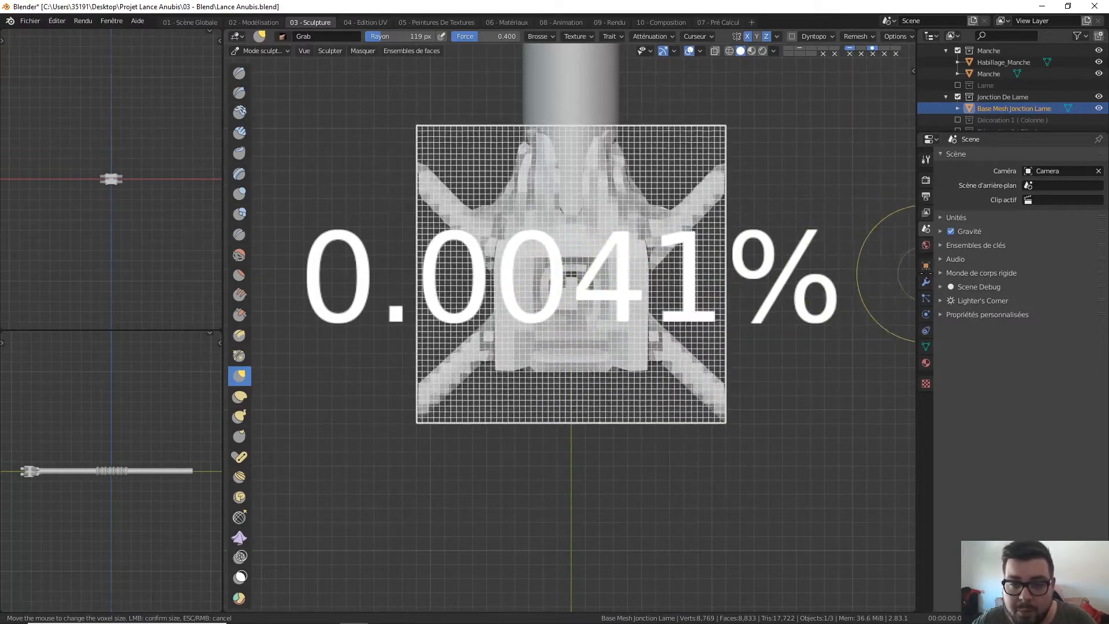
left_click(957, 277)
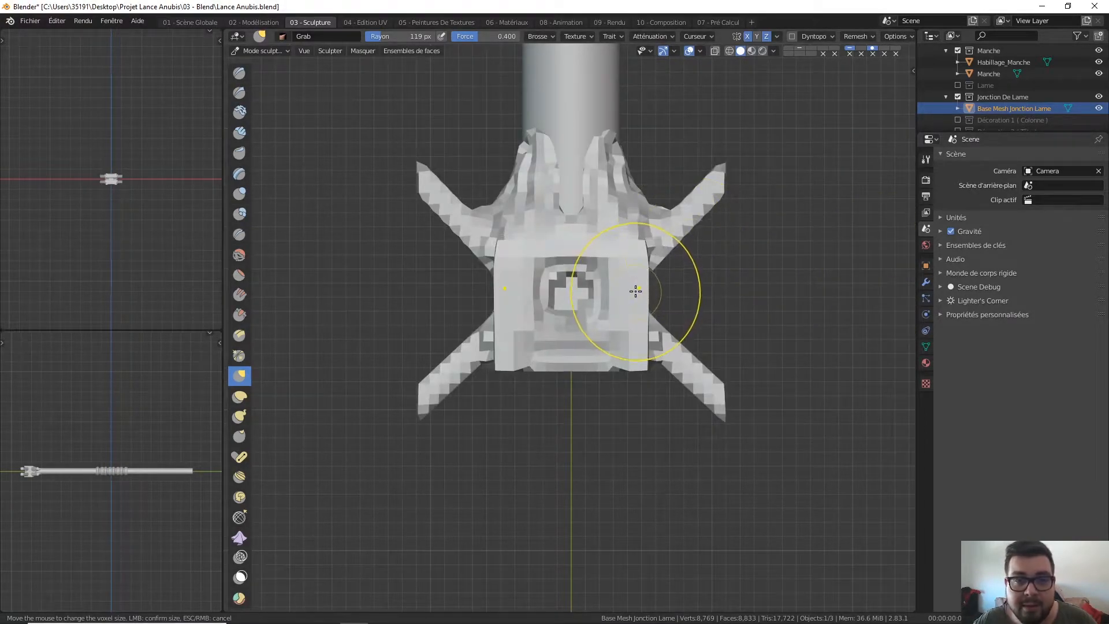
key("ctrl+r")
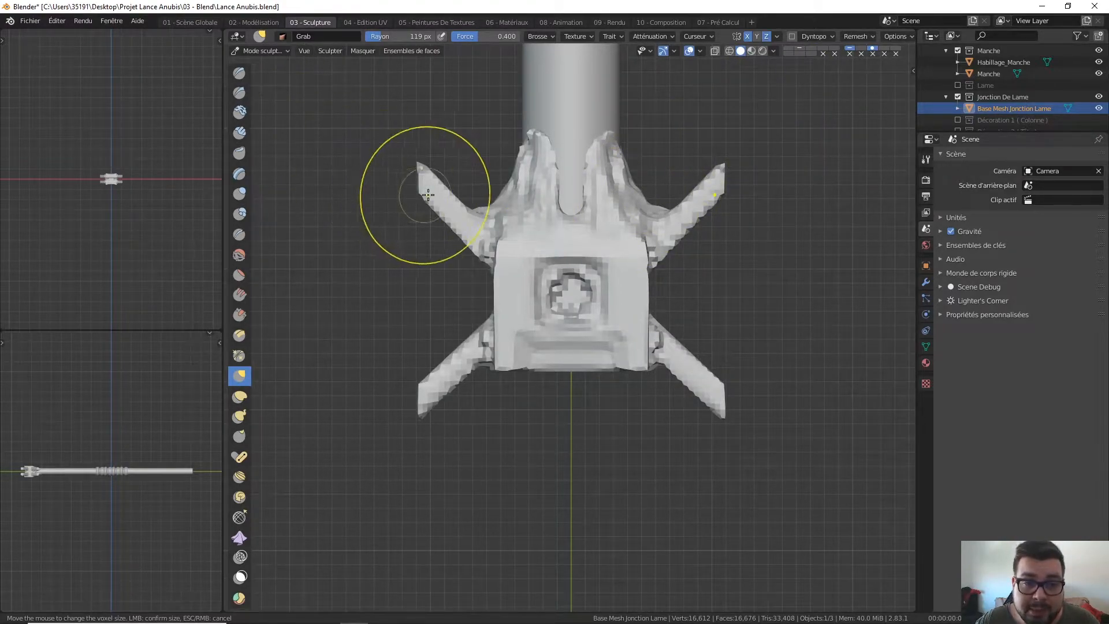
Bend the block's four straight side arms into curved horns with Grab strokes, flaring the handle-side pair outward and curving the opposite pair
mouse_move(419, 182)
left_mouse_down()
mouse_move(401, 176)
mouse_move(409, 203)
mouse_move(396, 198)
mouse_move(426, 228)
mouse_move(432, 206)
mouse_move(463, 242)
left_mouse_up()
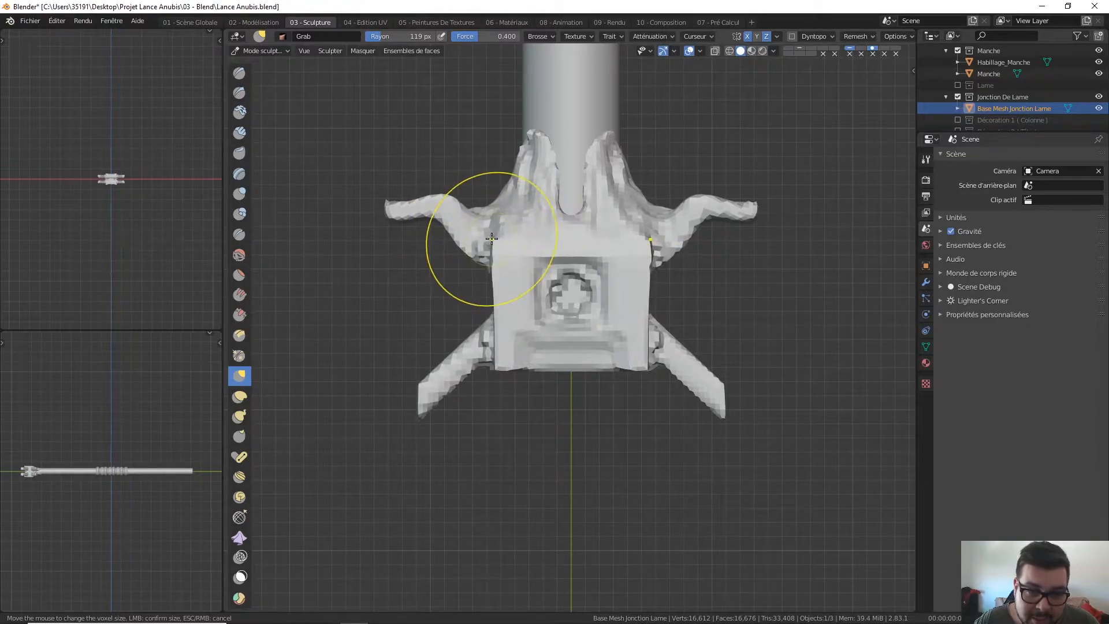
left_click_drag(466, 354, 447, 338)
left_click_drag(430, 383, 411, 376)
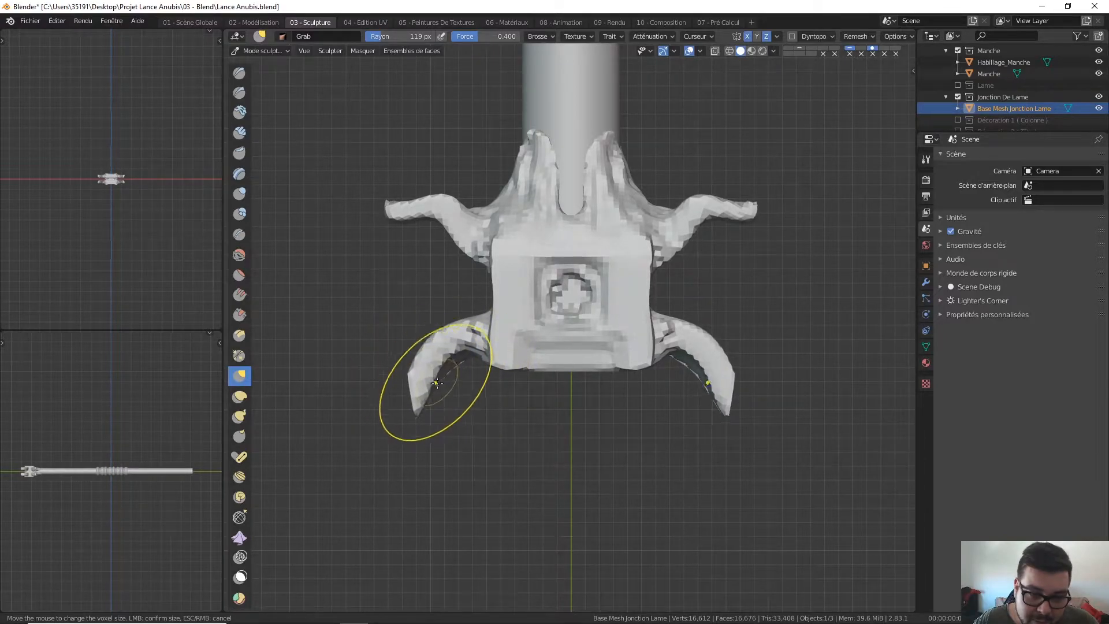
Thicken the horns at the end away from the handle with SculptDraw strokes at a 60 px radius, working from several angles
mouse_move(396, 322)
middle_mouse_down()
mouse_move(467, 343)
mouse_move(541, 296)
mouse_move(511, 258)
middle_mouse_up()
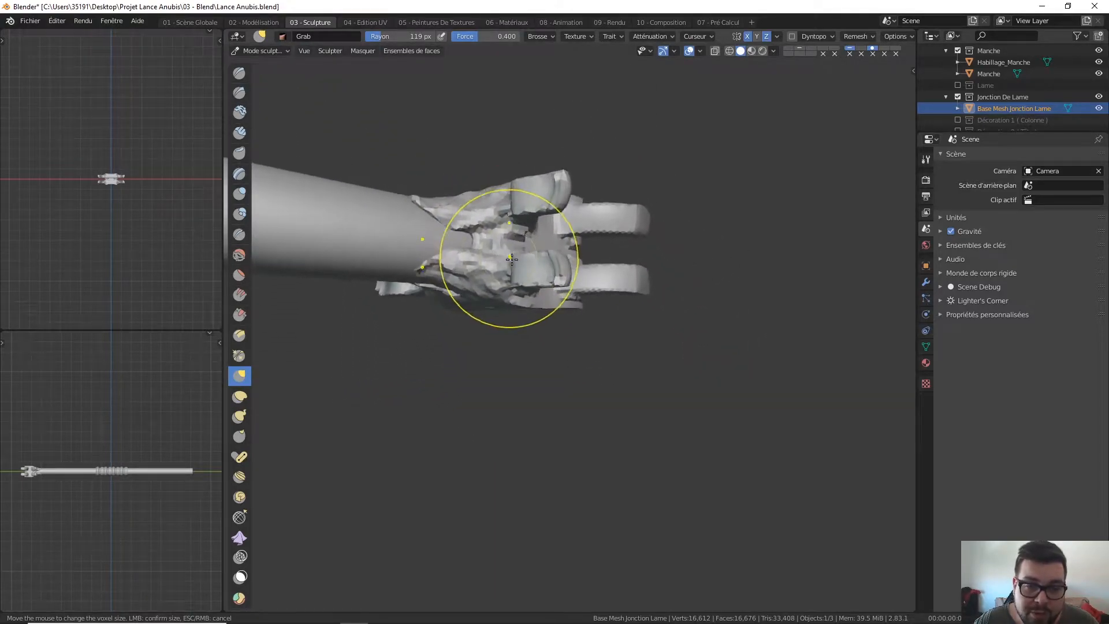
key("KP_7")
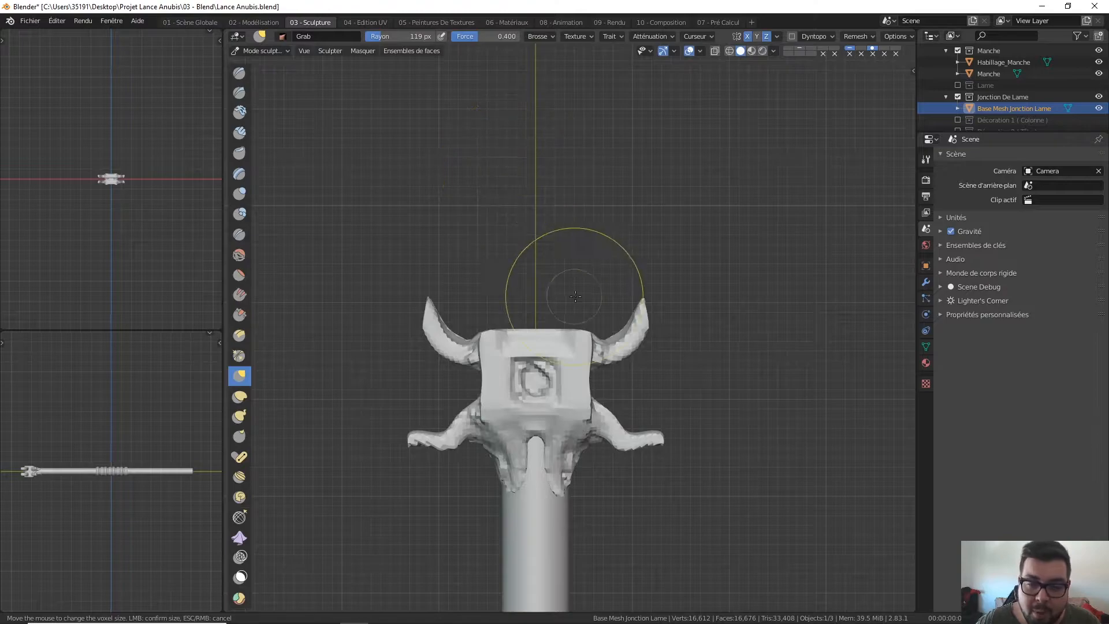
mouse_move(569, 268)
middle_mouse_down()
mouse_move(582, 330)
mouse_move(583, 267)
middle_mouse_up()
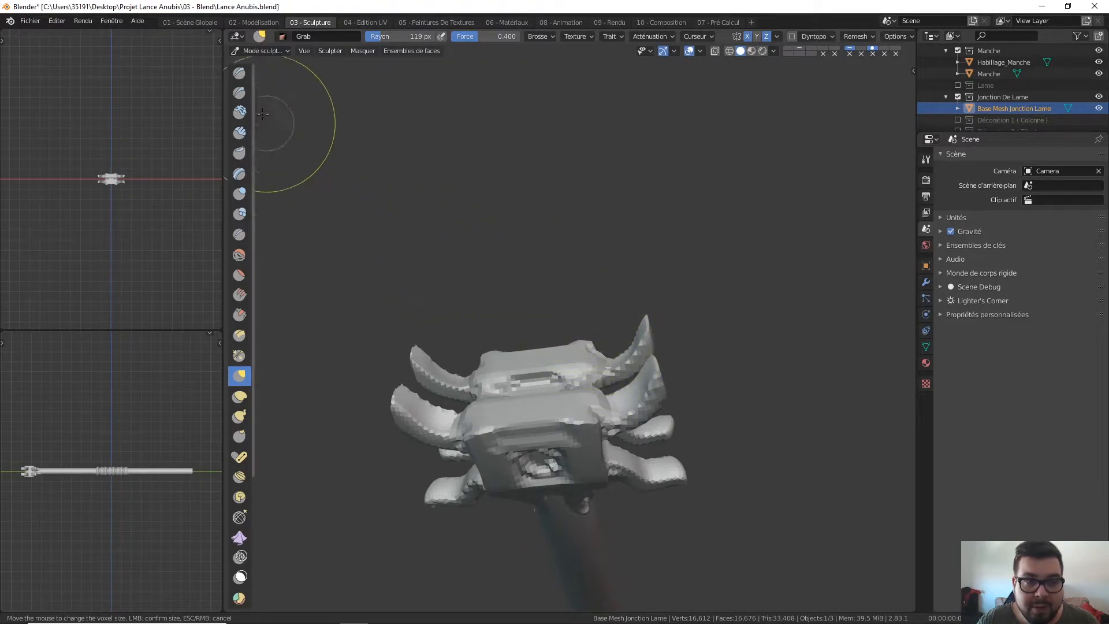
left_click(239, 74)
mouse_move(502, 278)
middle_mouse_down()
mouse_move(520, 254)
mouse_move(490, 266)
mouse_move(535, 203)
middle_mouse_up()
scroll(534, 204, "up", 1)
mouse_move(534, 274)
left_mouse_down()
mouse_move(420, 277)
mouse_move(459, 271)
mouse_move(433, 271)
left_mouse_up()
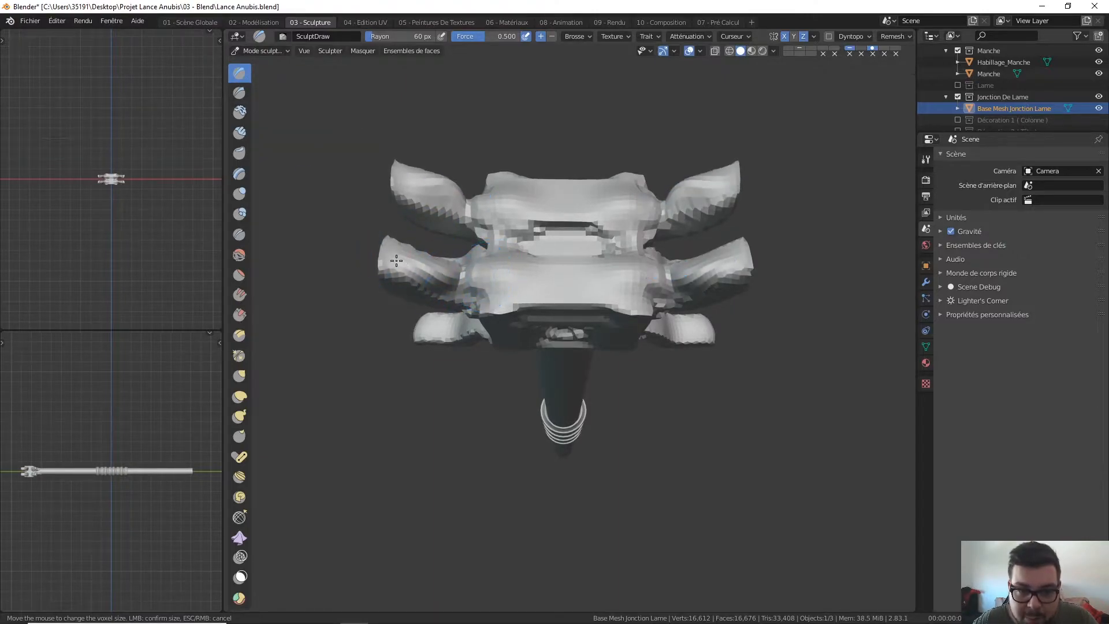
middle_click_drag(471, 276, 477, 230)
mouse_move(477, 231)
left_mouse_down()
mouse_move(479, 199)
mouse_move(500, 256)
left_mouse_up()
middle_click_drag(500, 255, 619, 220)
mouse_move(717, 204)
left_mouse_down()
mouse_move(677, 204)
mouse_move(686, 208)
mouse_move(656, 222)
left_mouse_up()
middle_click_drag(655, 222, 687, 266)
left_click_drag(682, 269, 650, 276)
mouse_move(649, 276)
middle_mouse_down()
mouse_move(701, 322)
mouse_move(675, 373)
middle_mouse_up()
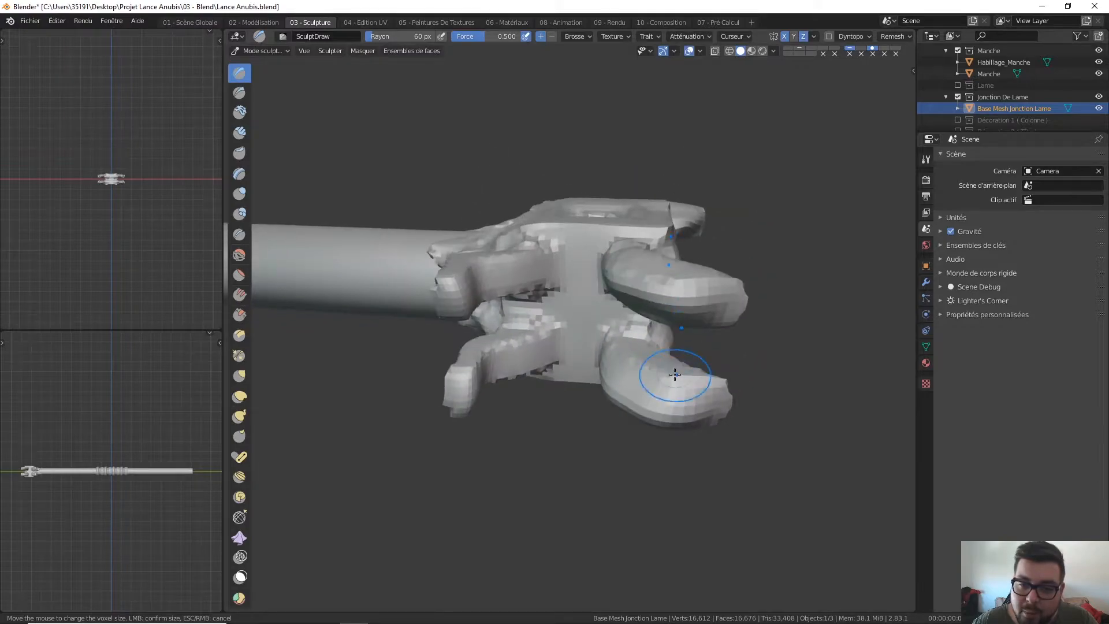
Build up volume on the horns nearest the handle with SculptDraw strokes from several sides
middle_click_drag(590, 313, 550, 268)
left_click_drag(555, 229, 508, 222)
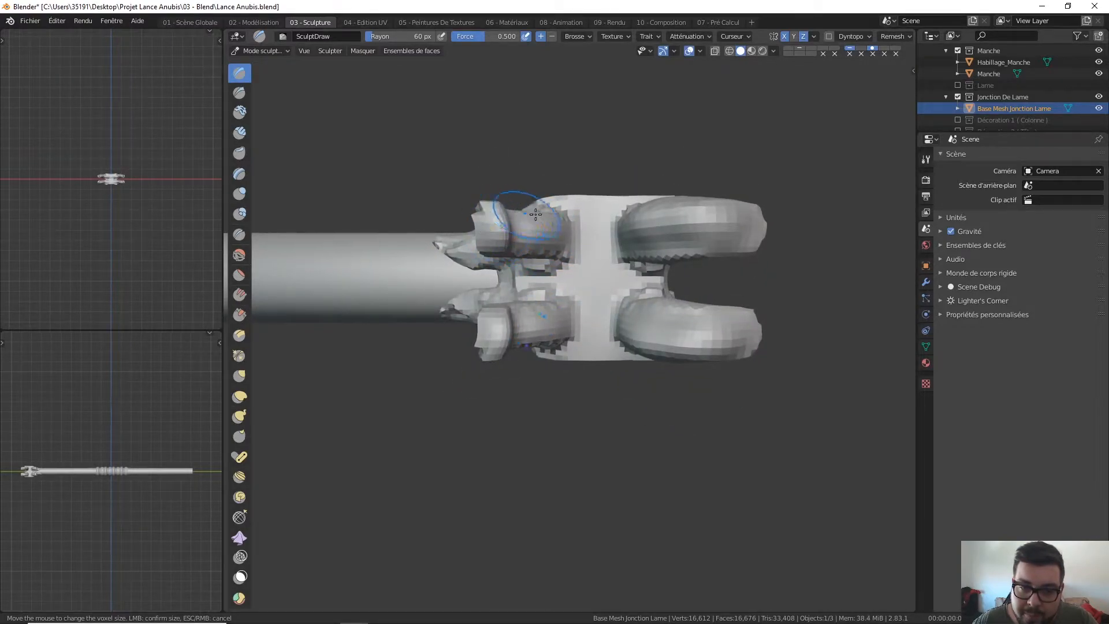
middle_click_drag(509, 222, 656, 260)
mouse_move(656, 260)
left_mouse_down()
mouse_move(671, 272)
mouse_move(635, 263)
mouse_move(688, 267)
mouse_move(664, 258)
left_mouse_up()
middle_click_drag(664, 258, 722, 256)
left_click_drag(709, 258, 667, 248)
middle_click_drag(667, 237, 651, 292)
left_click_drag(653, 323, 739, 385)
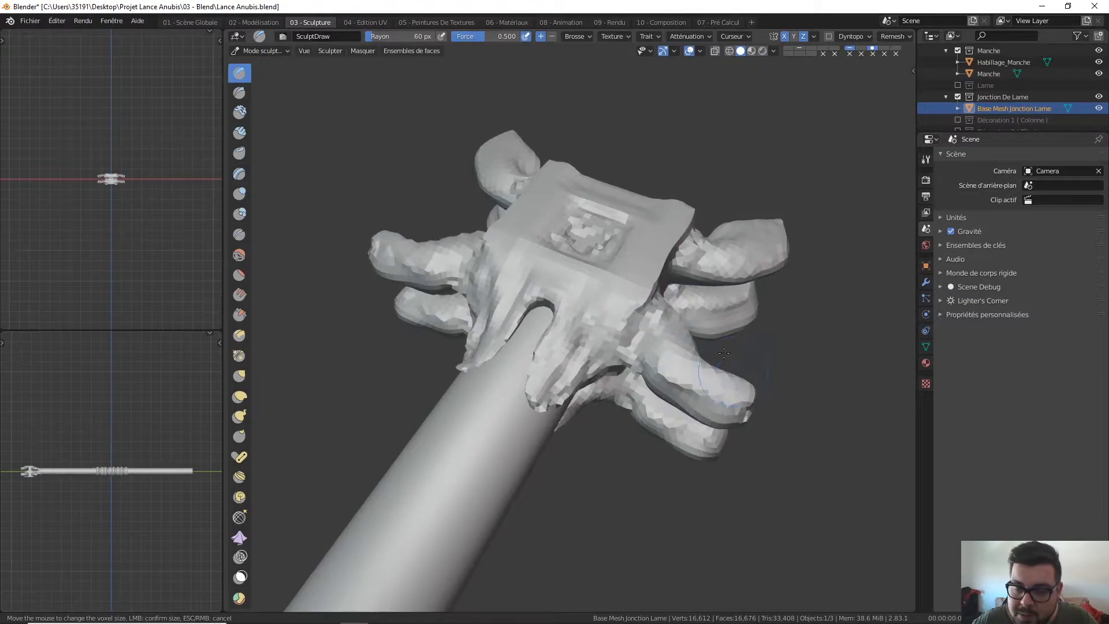
middle_click_drag(740, 386, 669, 293)
left_click_drag(664, 300, 681, 341)
middle_click_drag(681, 343, 666, 266)
left_click_drag(666, 265, 688, 230)
Pull both pairs of horns into longer tapered claws curving away from the handle, using the Grab brush at a 78 px radius
mouse_move(684, 227)
middle_mouse_down()
mouse_move(726, 165)
mouse_move(722, 68)
middle_mouse_up()
key("KP_7")
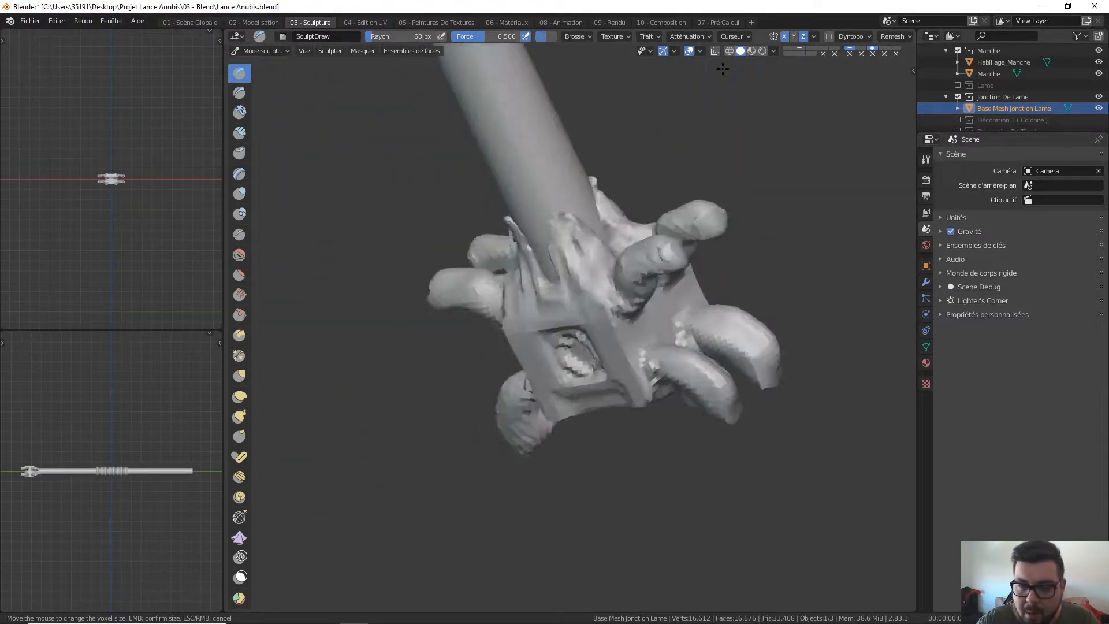
middle_click_drag(393, 319, 413, 283, "shift")
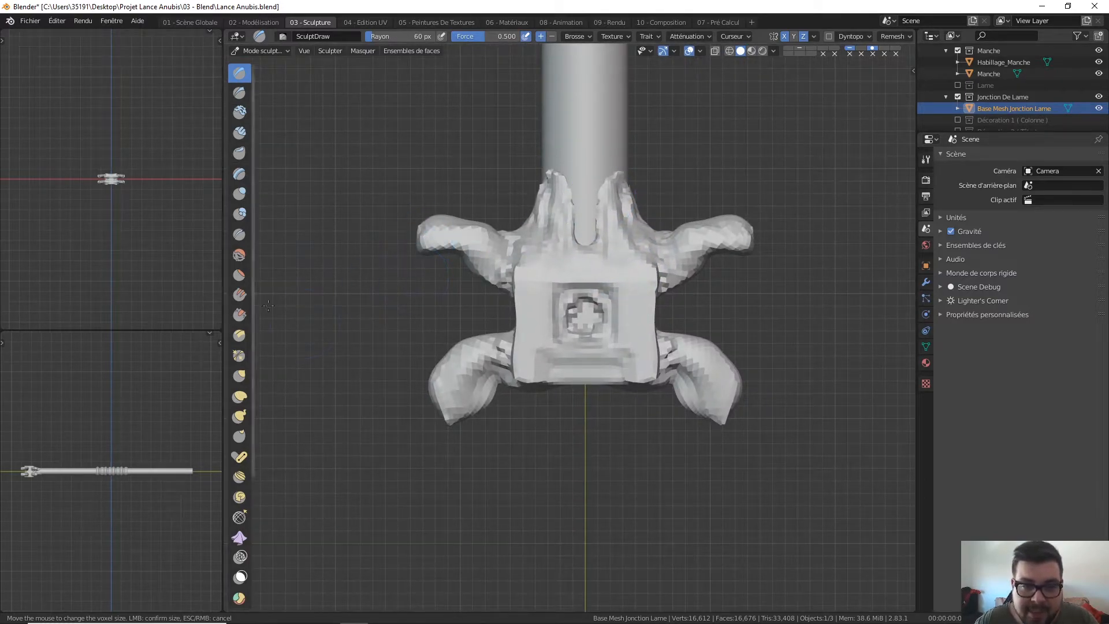
left_click(239, 376)
key("f")
left_click(449, 406)
left_click_drag(449, 405, 432, 434)
mouse_move(486, 403)
left_mouse_down()
mouse_move(468, 392)
mouse_move(486, 382)
left_mouse_up()
mouse_move(448, 428)
left_mouse_down()
mouse_move(434, 433)
mouse_move(440, 398)
left_mouse_up()
mouse_move(448, 405)
left_mouse_down()
mouse_move(426, 437)
mouse_move(440, 408)
left_mouse_up()
mouse_move(419, 240)
left_mouse_down()
mouse_move(384, 249)
mouse_move(394, 273)
left_mouse_up()
left_click_drag(400, 236, 426, 251)
Remesh the junction to even out the stretched claw geometry
mouse_move(432, 246)
middle_mouse_down()
mouse_move(470, 359)
mouse_move(524, 255)
mouse_move(520, 271)
mouse_move(488, 284)
mouse_move(531, 243)
mouse_move(520, 116)
middle_mouse_up()
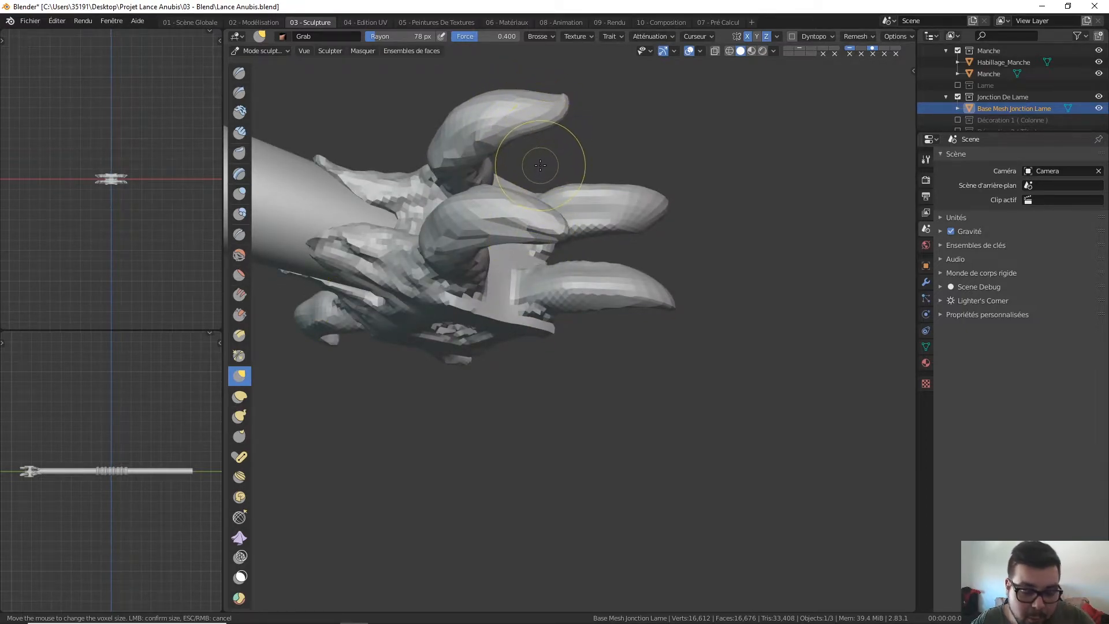
key("ctrl+r")
mouse_move(522, 164)
middle_mouse_down()
mouse_move(542, 143)
mouse_move(504, 244)
middle_mouse_up()
key("KP_1")
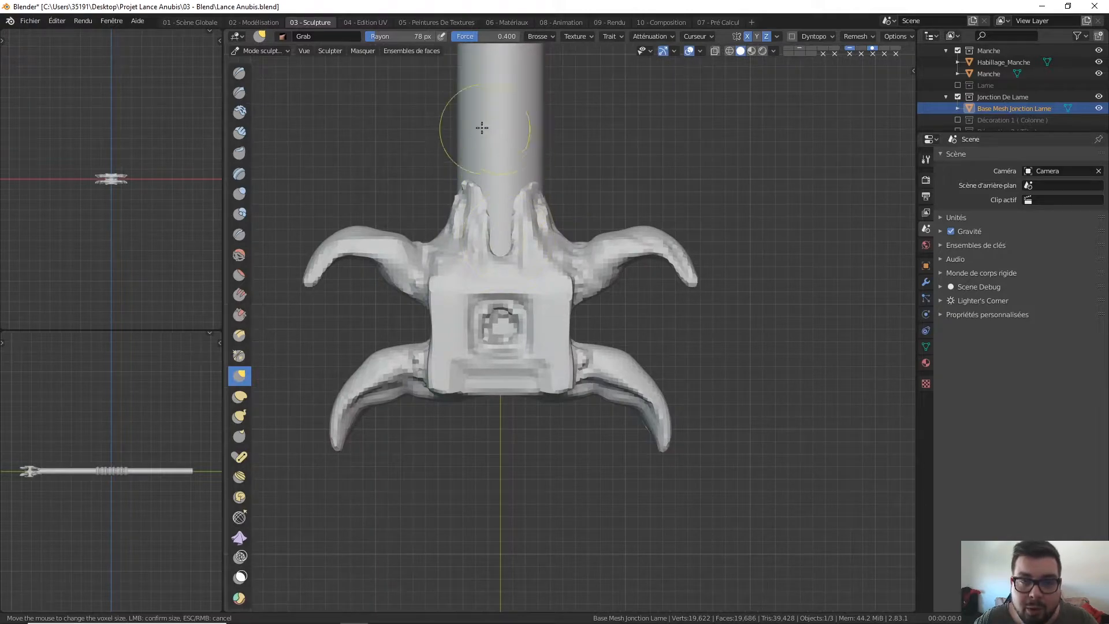
Sculpt an oval bump in the square recess on the block's face with SculptDraw at a 46 px radius and remesh
left_click(240, 73)
middle_click_drag(492, 262, 580, 233, "shift")
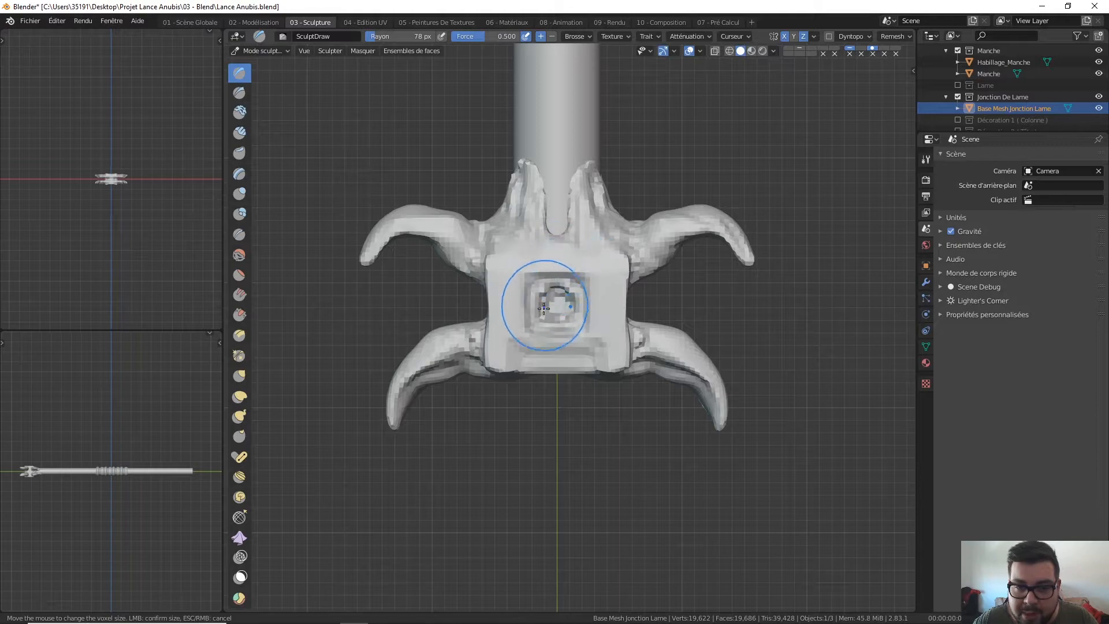
scroll(544, 243, "down", 1)
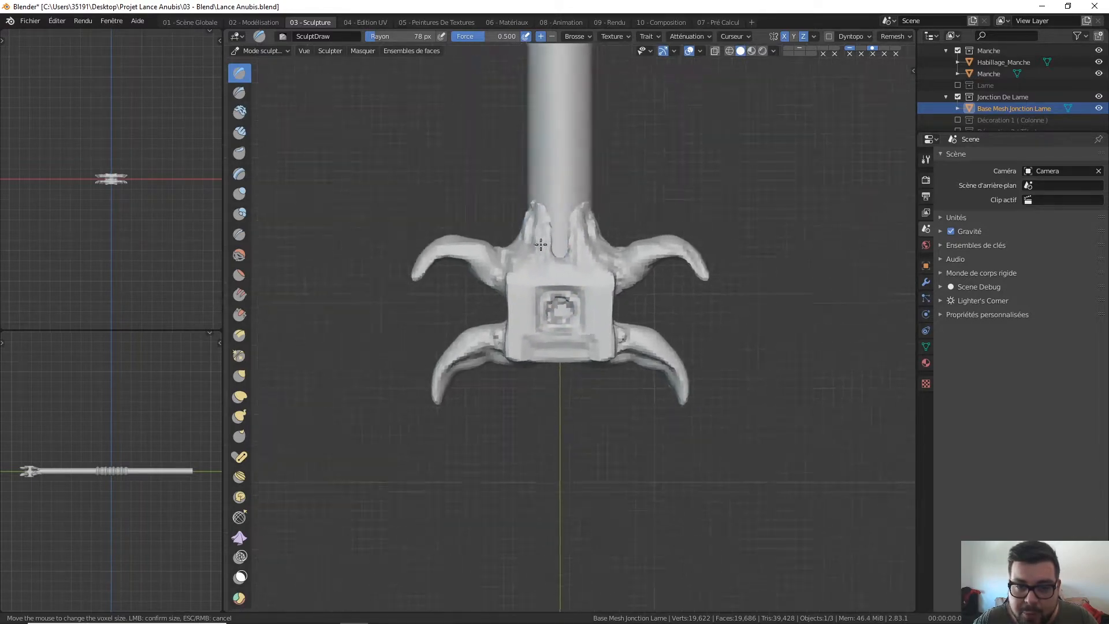
scroll(539, 228, "up", 3)
scroll(565, 186, "down", 1)
scroll(549, 198, "up", 1)
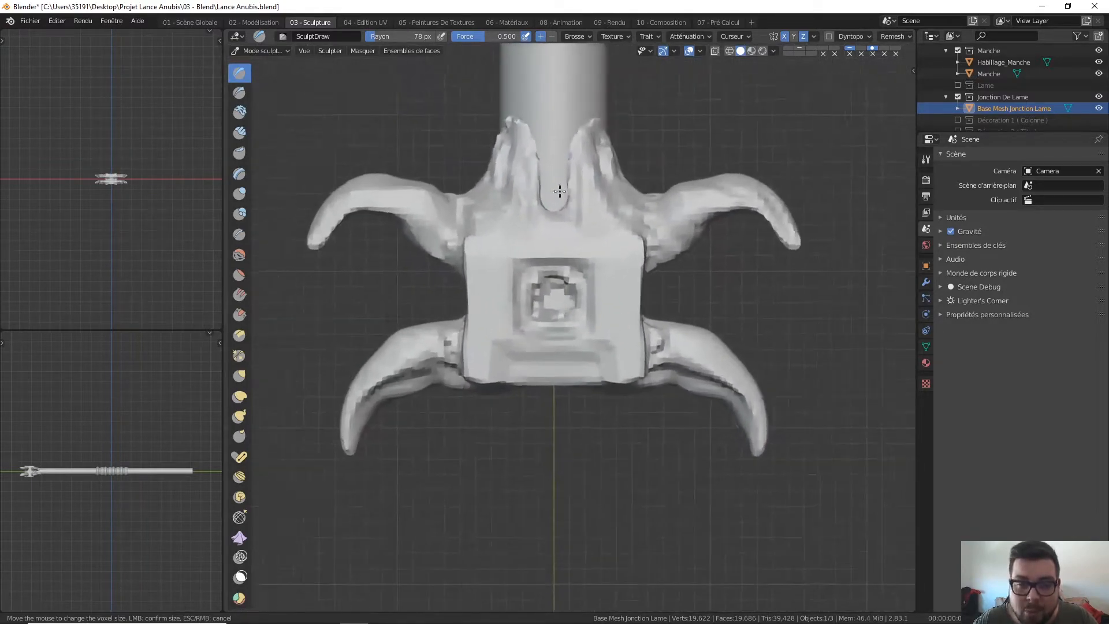
scroll(563, 189, "up", 2)
key("bracketleft")
key("bracketleft")
key("bracketleft")
key("bracketleft")
key("bracketleft")
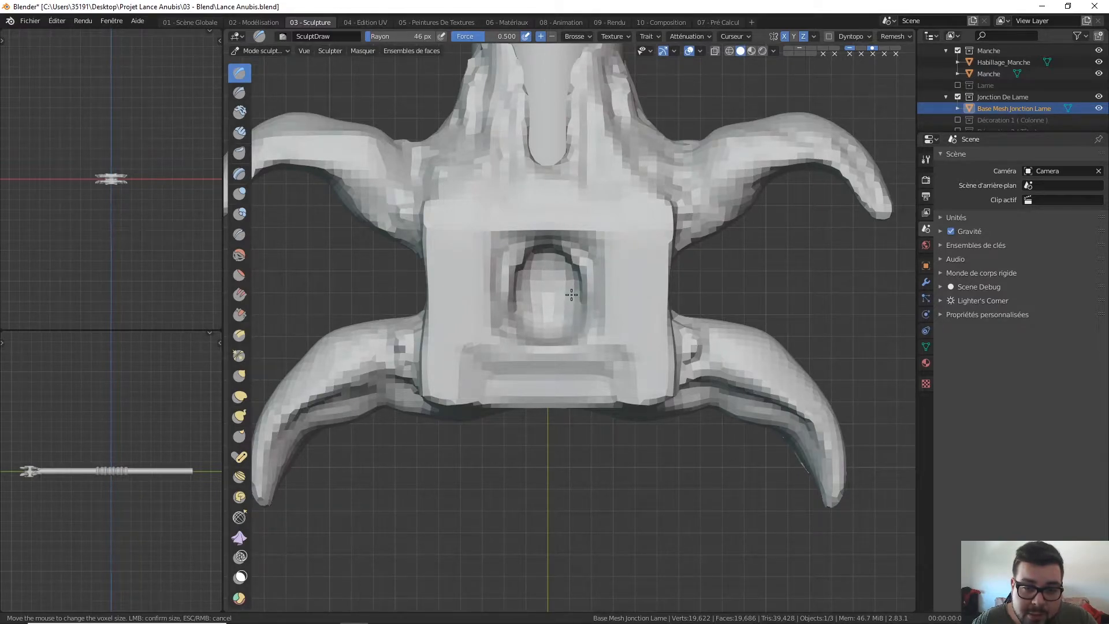
left_click_drag(525, 305, 531, 328)
key("ctrl+r")
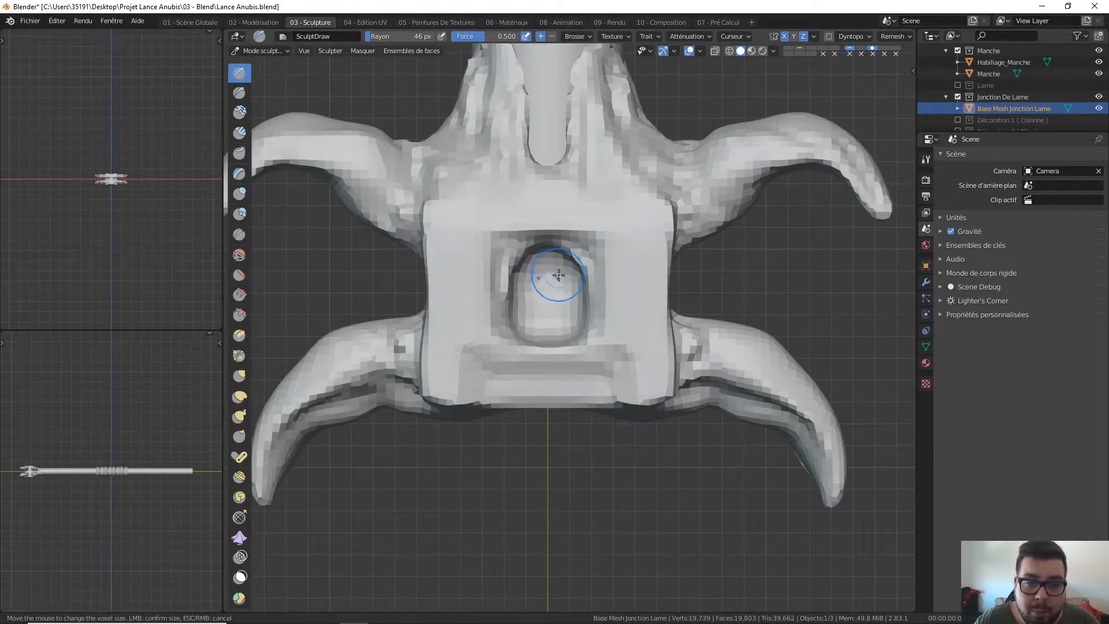
Reduce the SculptDraw radius to 17 px and trace a raised rim around the oval bump
key("f")
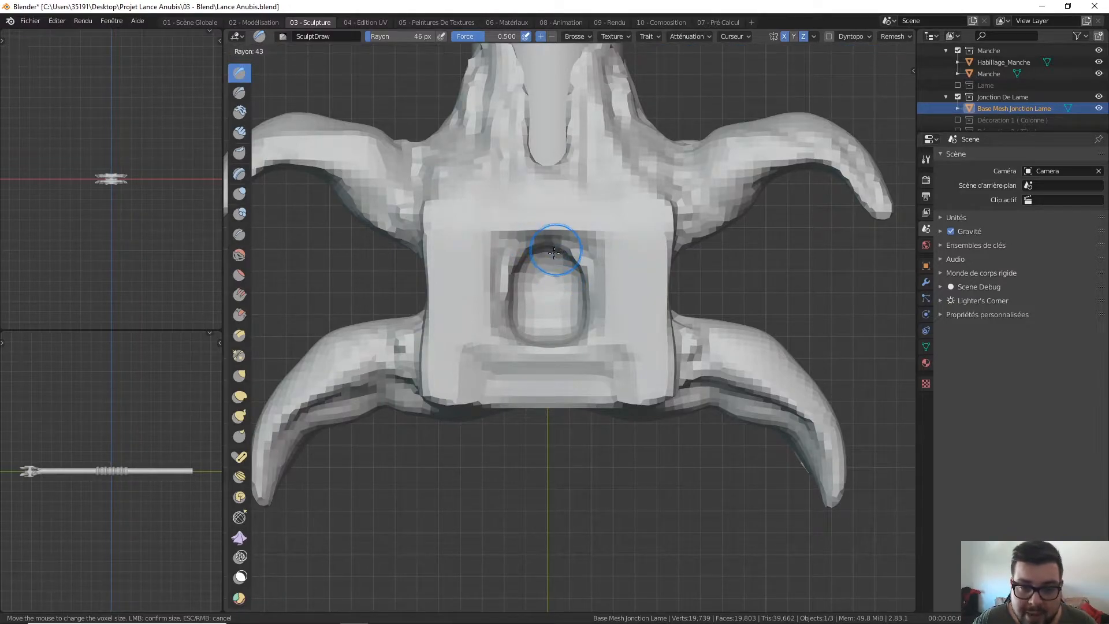
left_click(539, 246)
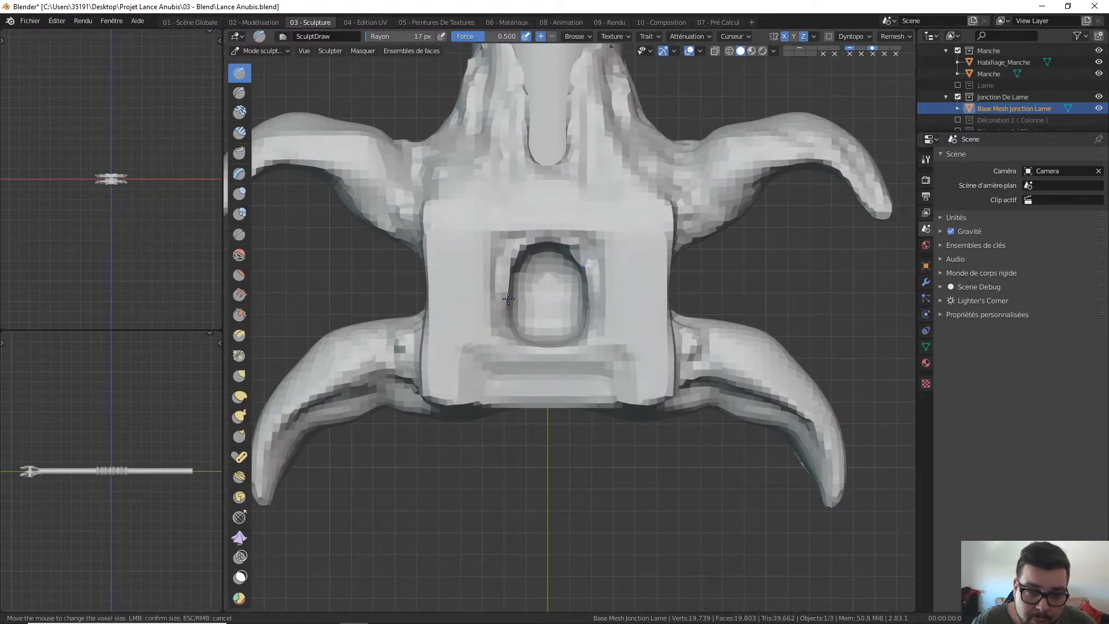
left_click_drag(509, 287, 517, 338)
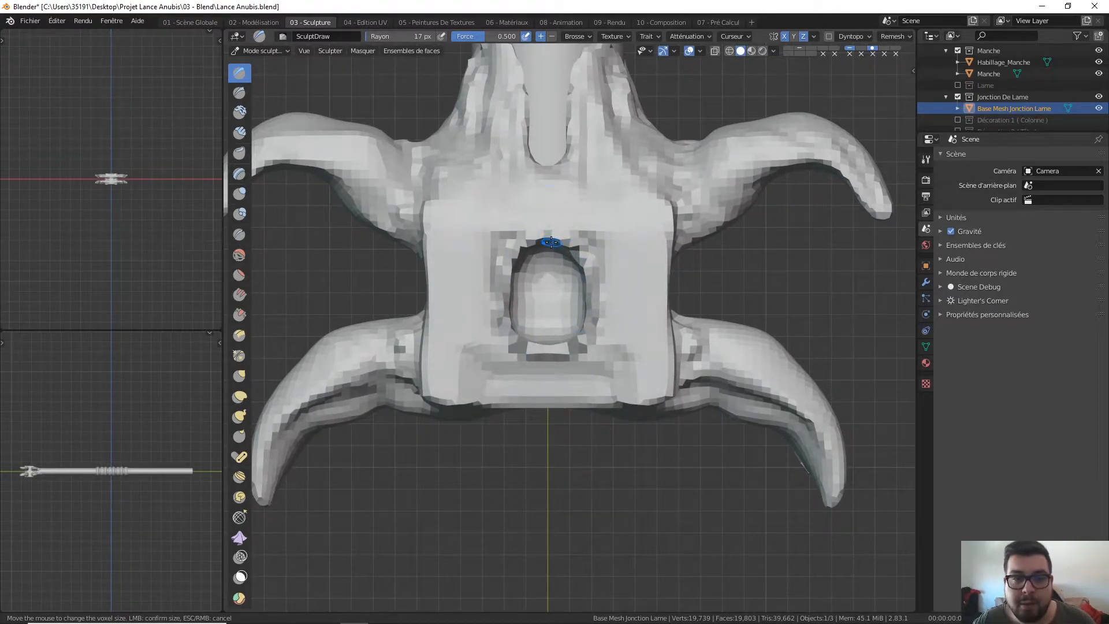
Reduce the voxel size to 0.0028 and remesh the junction at the finer resolution
middle_click_drag(540, 231, 633, 173)
key("ctrl+KP_1")
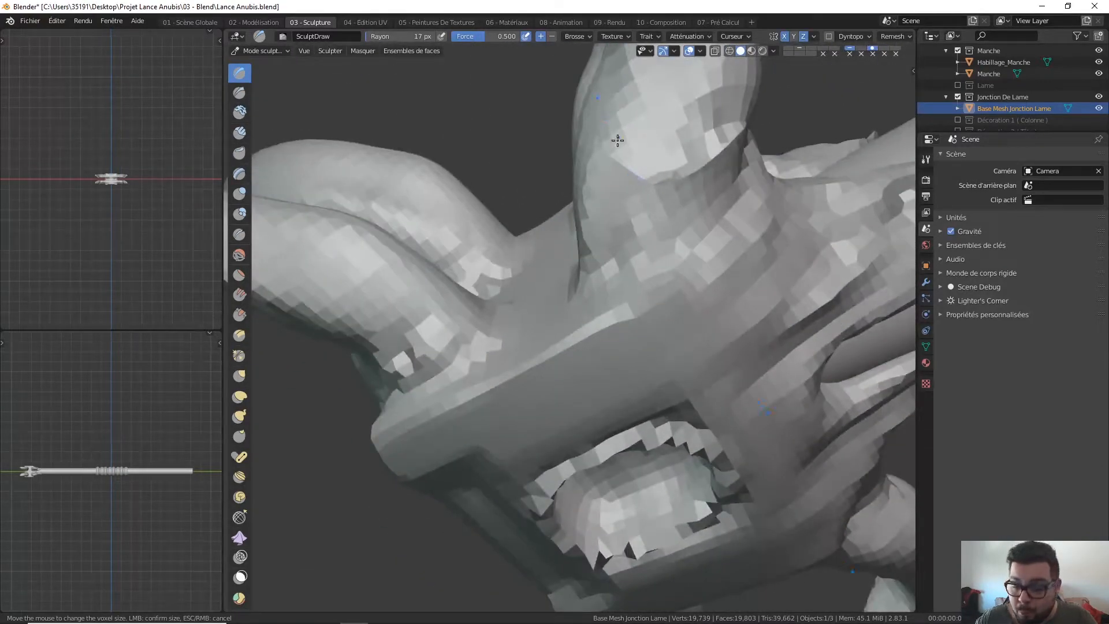
key("KP_7")
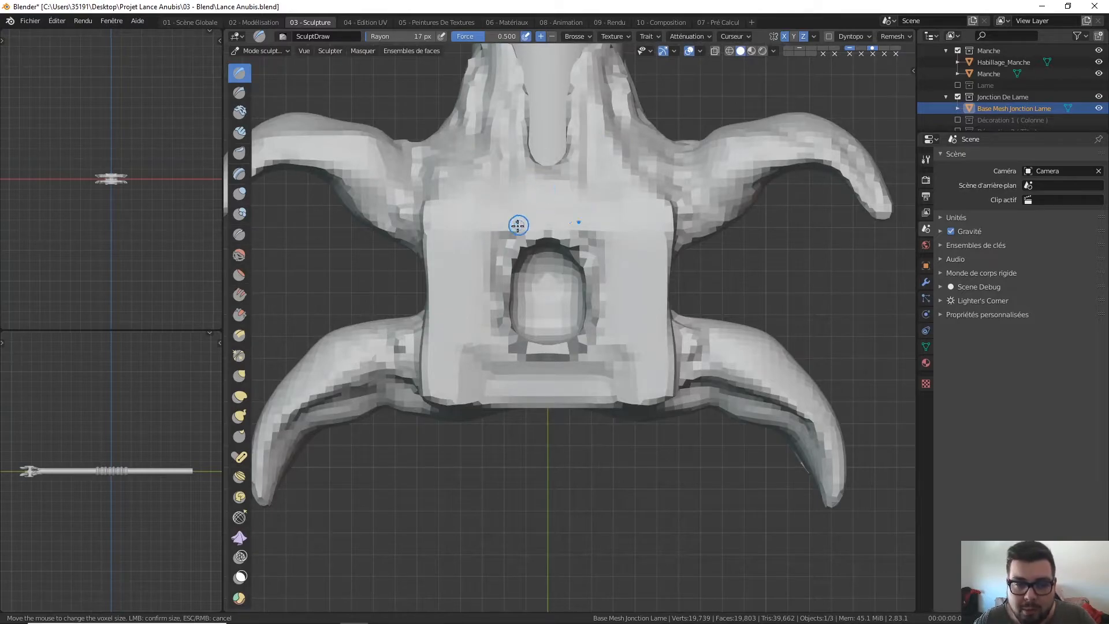
scroll(500, 233, "down", 3)
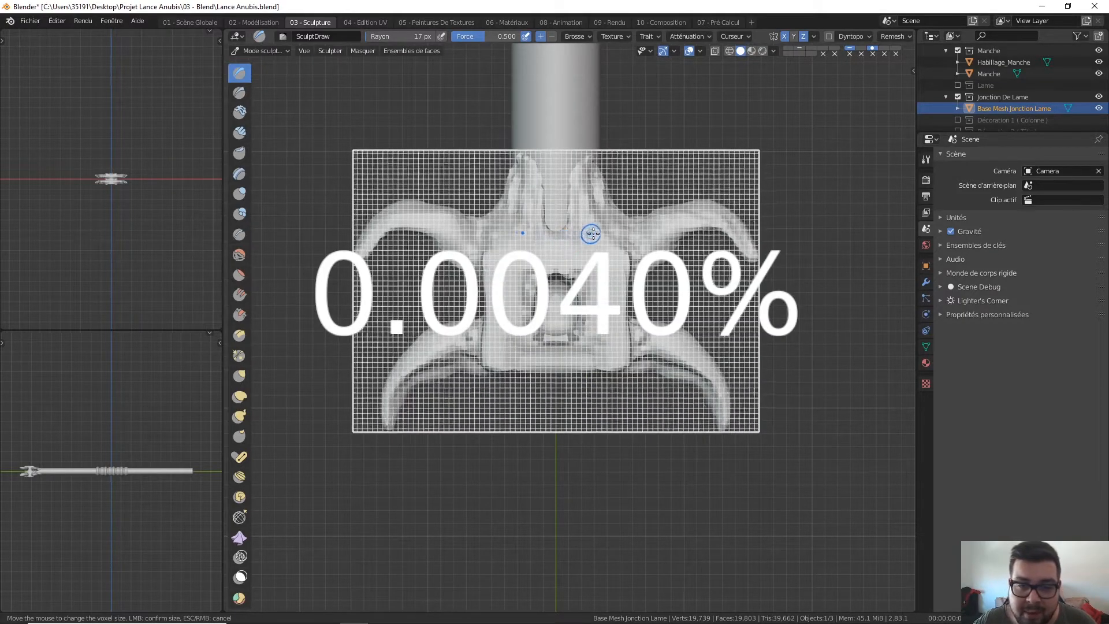
key("Escape")
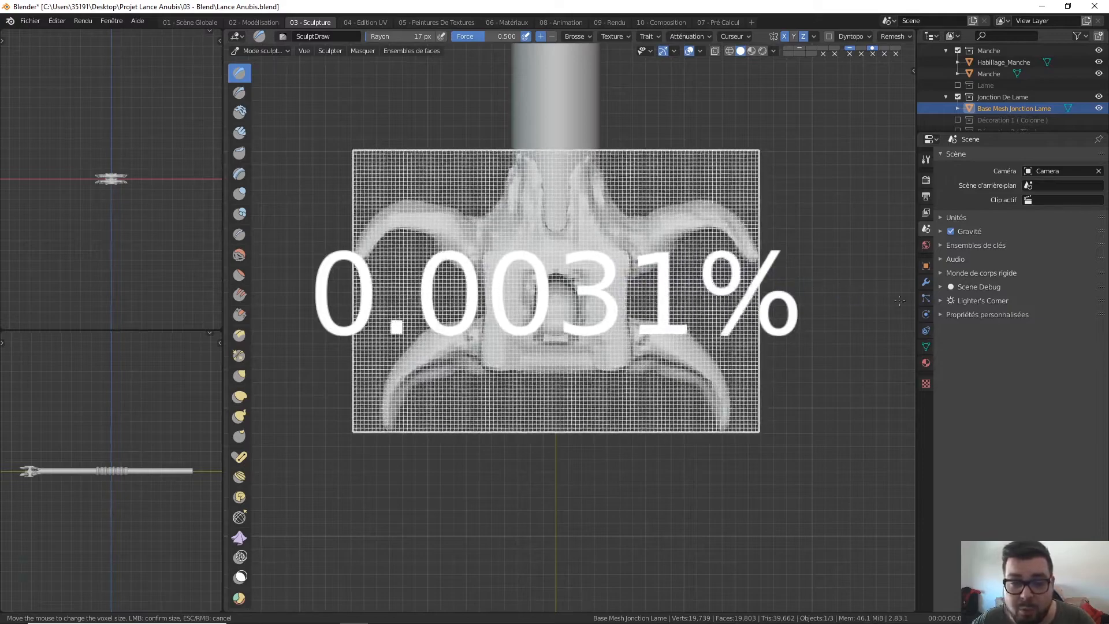
left_click(1062, 303)
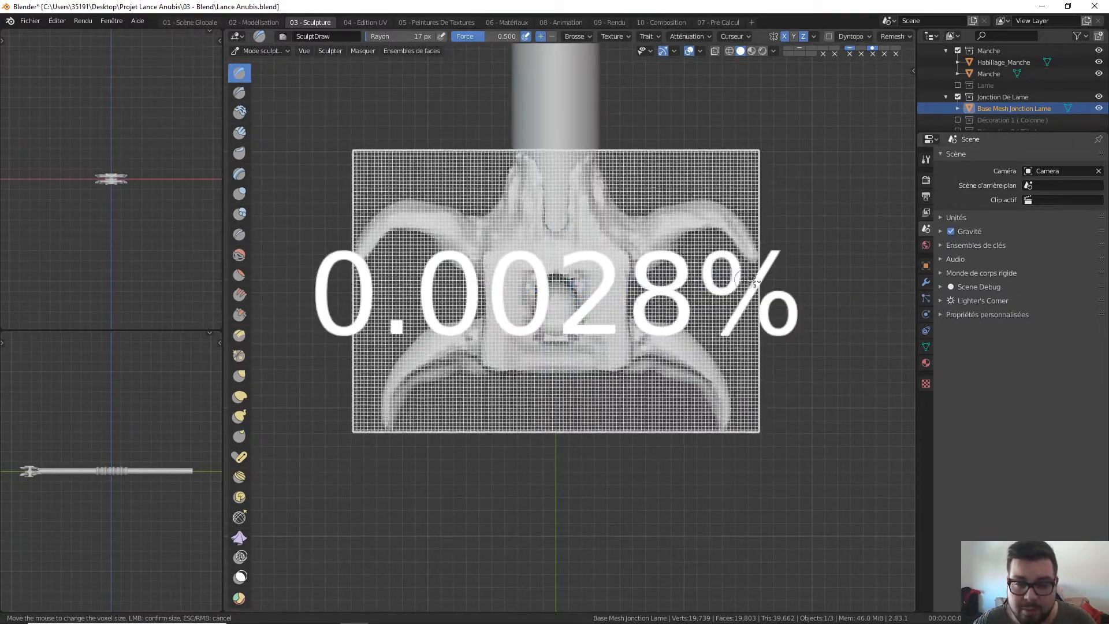
left_click(1073, 343)
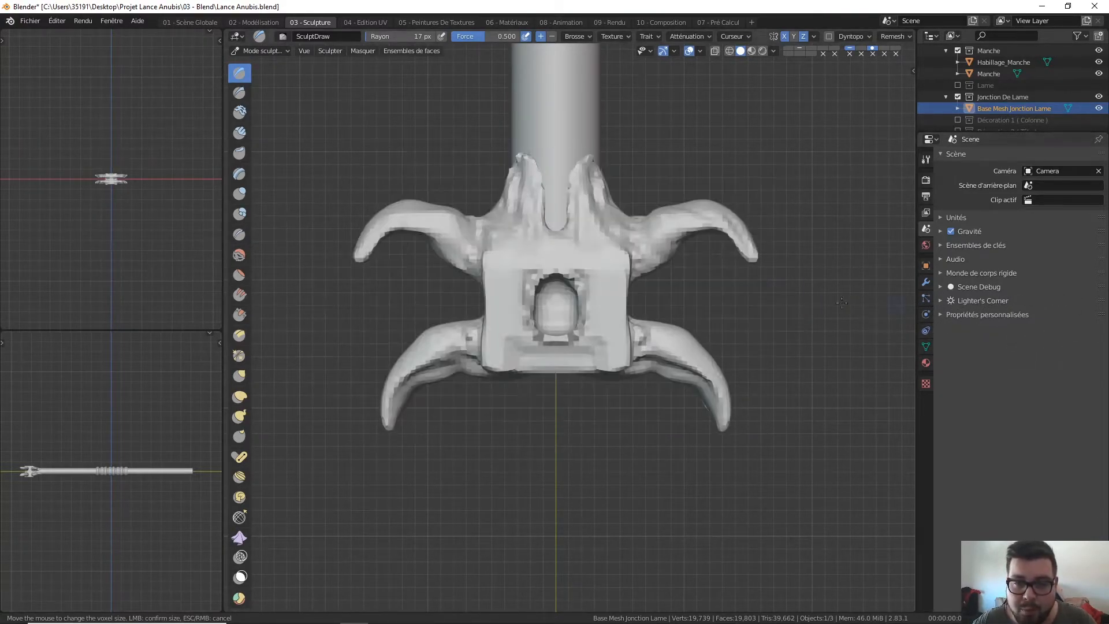
key("ctrl+r")
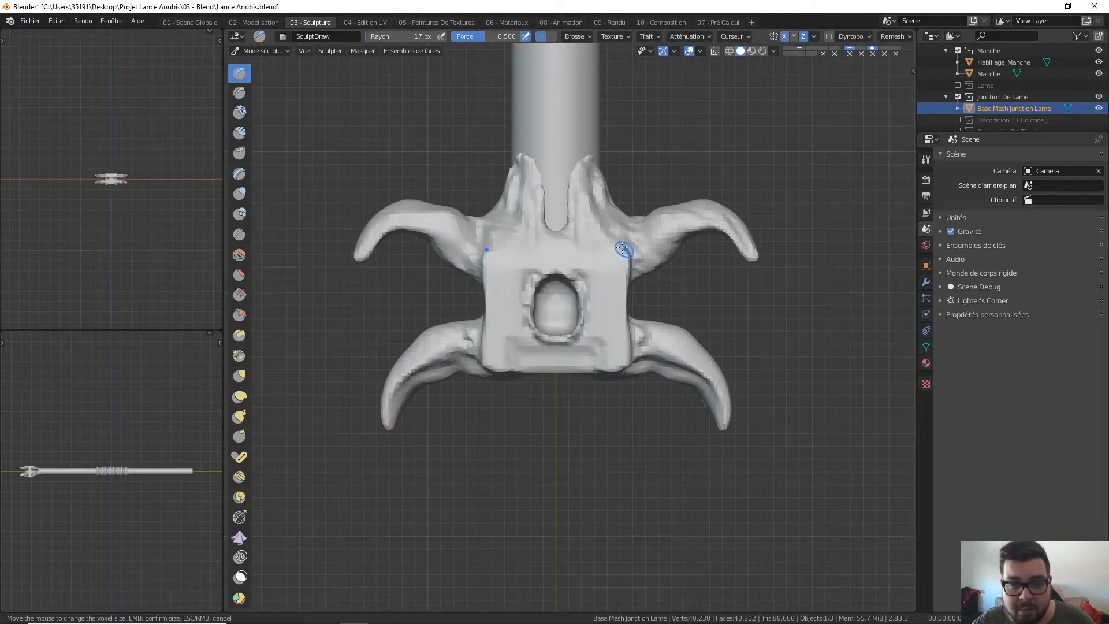
Carve a rounded recess below the oval with inverted SculptDraw strokes at a 55 px radius and remesh the junction
scroll(576, 284, "up", 4)
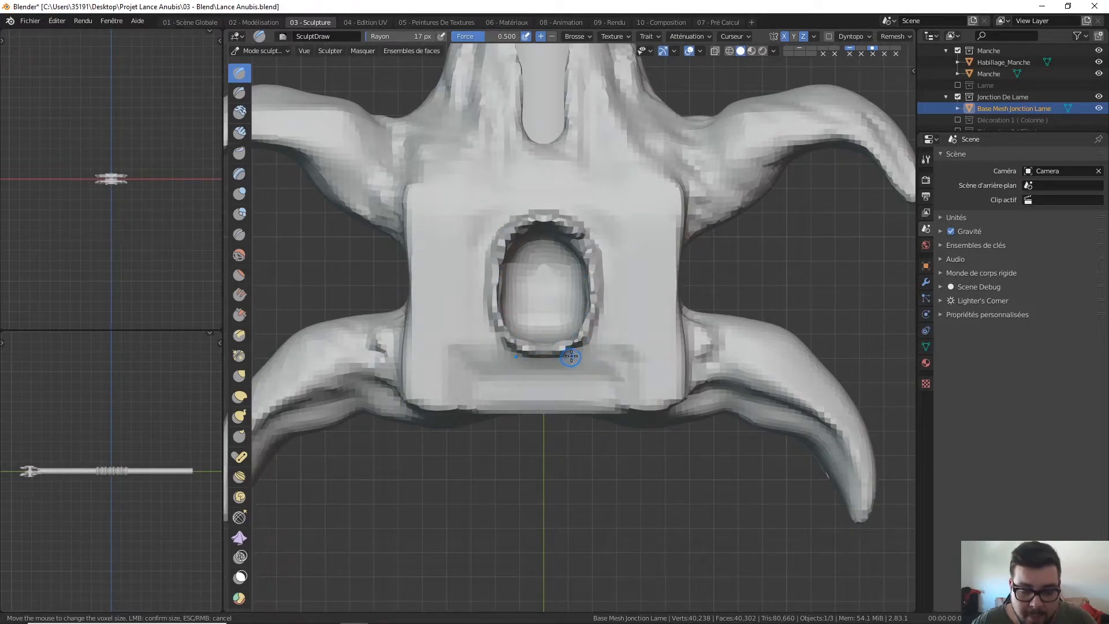
key("f")
left_click(600, 357)
middle_click_drag(572, 303, 584, 206, "shift")
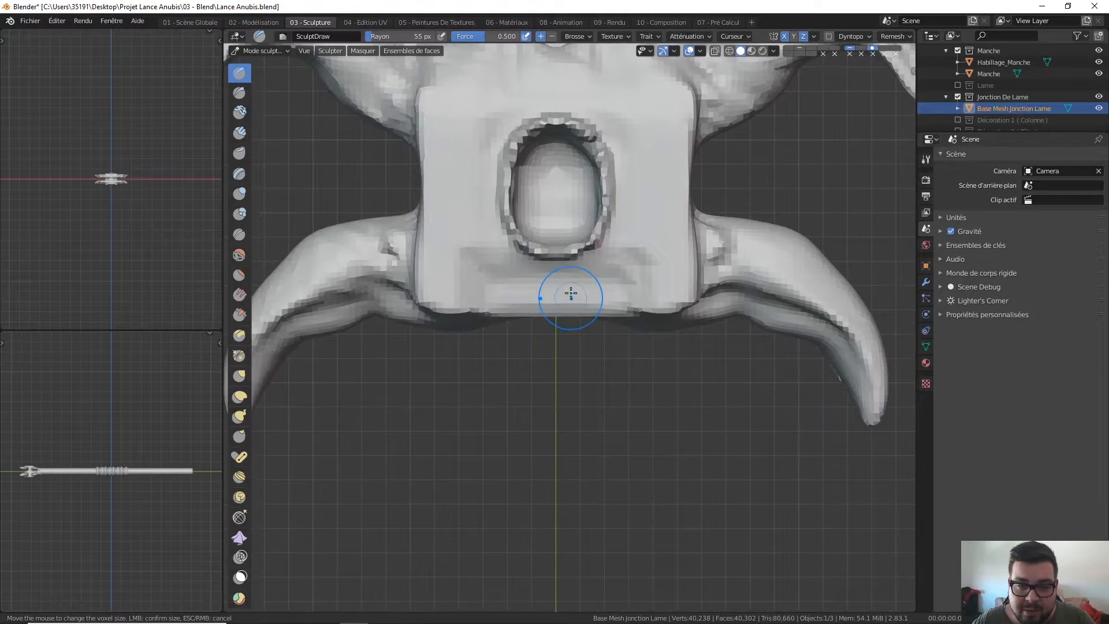
mouse_move(523, 269)
left_mouse_down("ctrl")
mouse_move(495, 265)
mouse_move(505, 262)
mouse_move(476, 285)
mouse_move(479, 305)
mouse_move(485, 290)
mouse_move(614, 292)
mouse_move(514, 299)
mouse_move(543, 288)
mouse_move(493, 287)
mouse_move(504, 291)
left_mouse_up("ctrl")
key("ctrl+r")
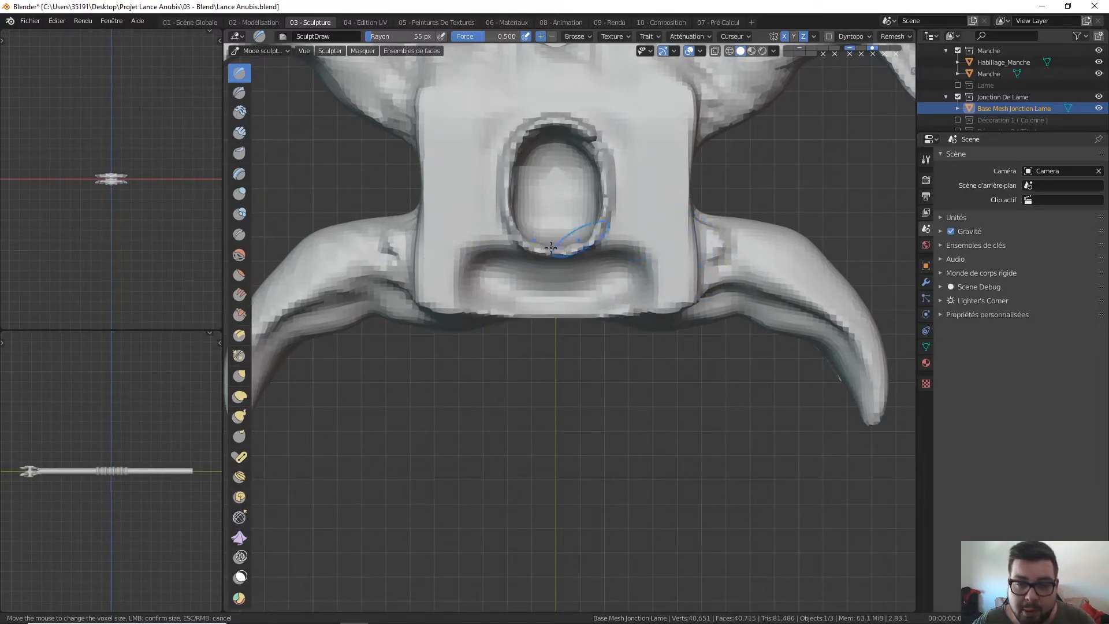
Smooth the block's side edges and corners so they blend into the claws
middle_click_drag(559, 225, 572, 197, "shift")
middle_click_drag(469, 221, 522, 250, "shift")
mouse_move(492, 216)
left_mouse_down("shift")
mouse_move(484, 235)
mouse_move(495, 279)
mouse_move(487, 262)
mouse_move(516, 284)
left_mouse_up("shift")
mouse_move(490, 246)
left_mouse_down("shift")
mouse_move(484, 232)
mouse_move(493, 239)
left_mouse_up("shift")
middle_click_drag(497, 186, 505, 260, "shift")
mouse_move(506, 260)
left_mouse_down("shift")
mouse_move(491, 190)
mouse_move(513, 151)
left_mouse_up("shift")
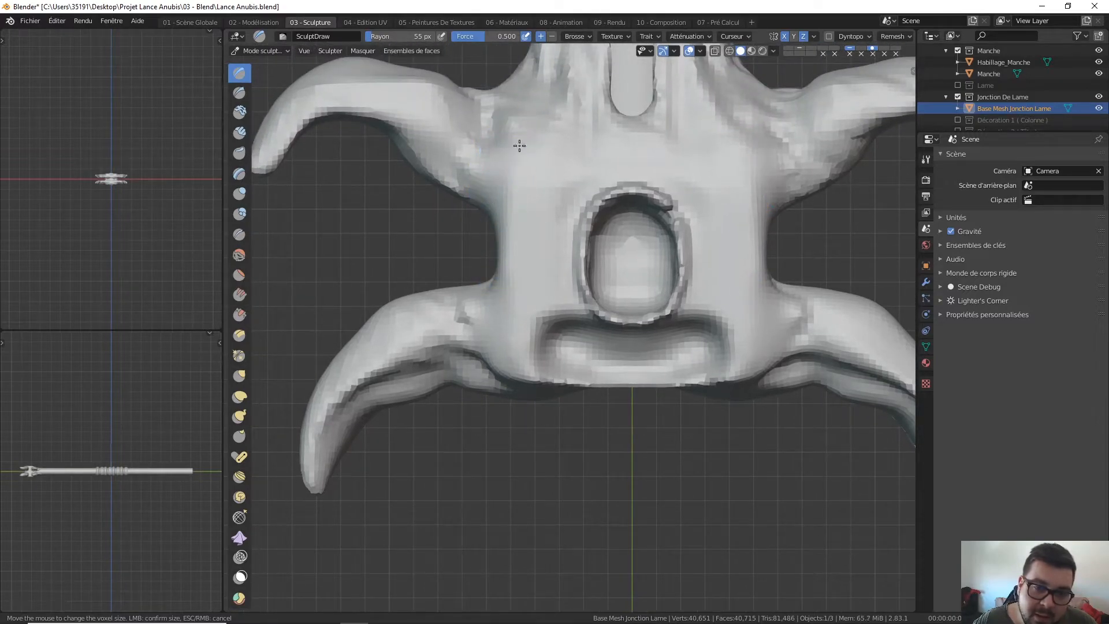
middle_click_drag(537, 161, 525, 196, "shift")
middle_click_drag(715, 384, 732, 289, "shift")
mouse_move(721, 217)
middle_mouse_down("shift")
mouse_move(743, 205)
mouse_move(709, 207)
middle_mouse_up("shift")
scroll(744, 205, "down", 3)
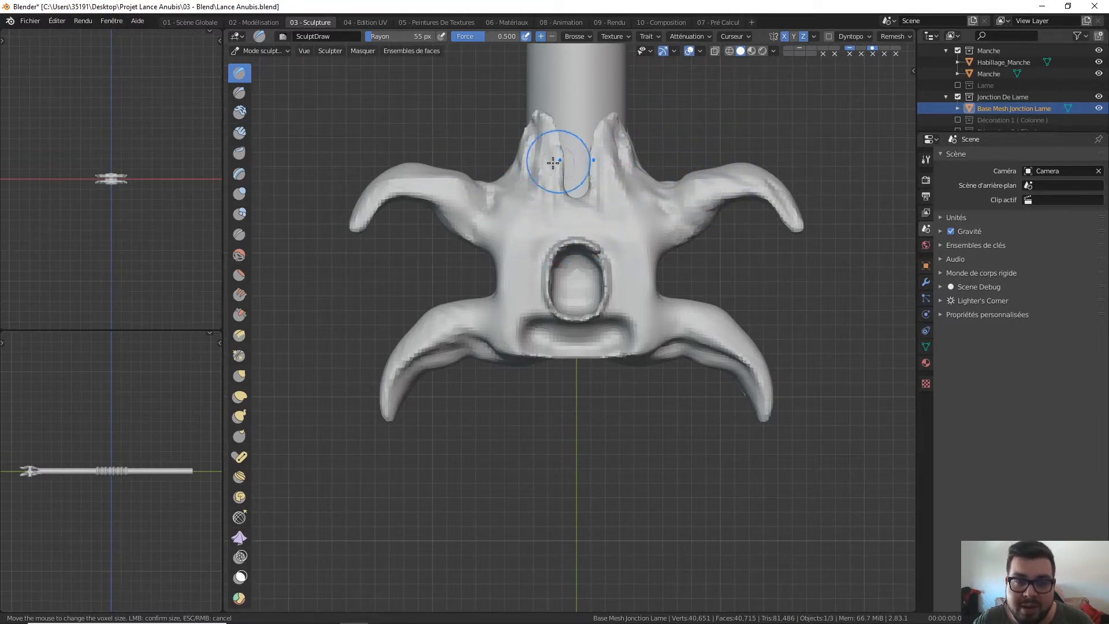
Symmetrize the junction mesh in the +X to -X direction
left_click(814, 35)
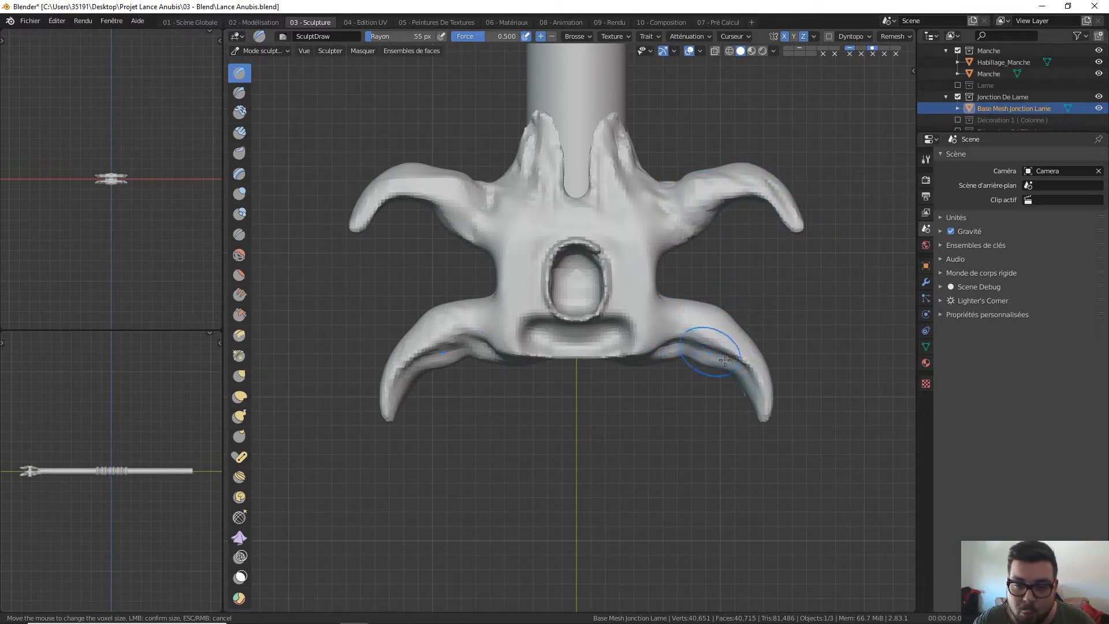
left_click(813, 37)
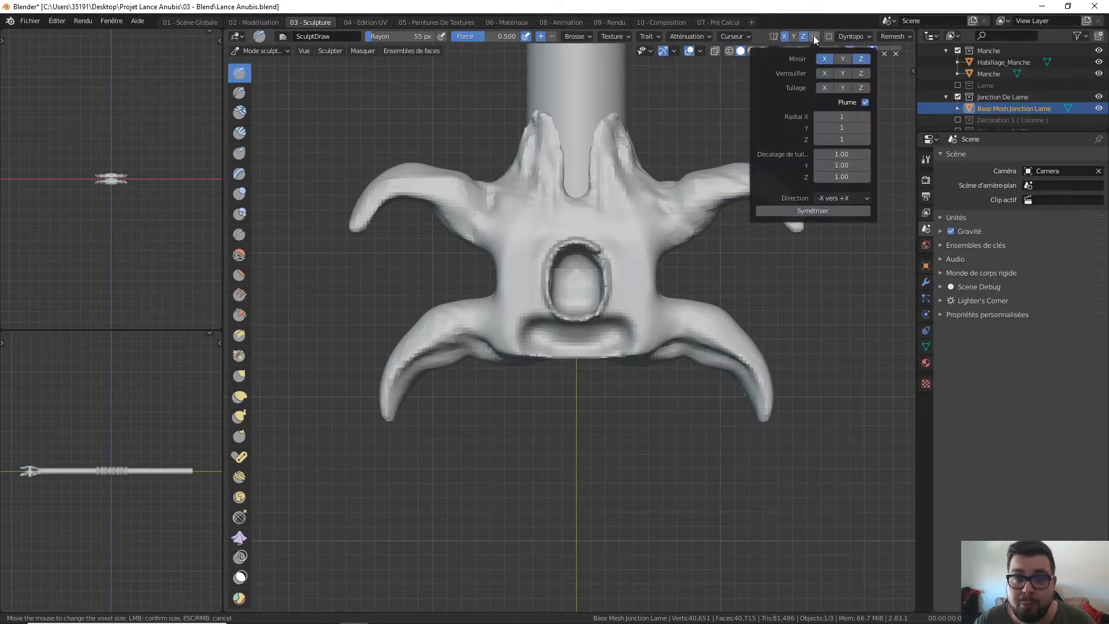
left_click(846, 198)
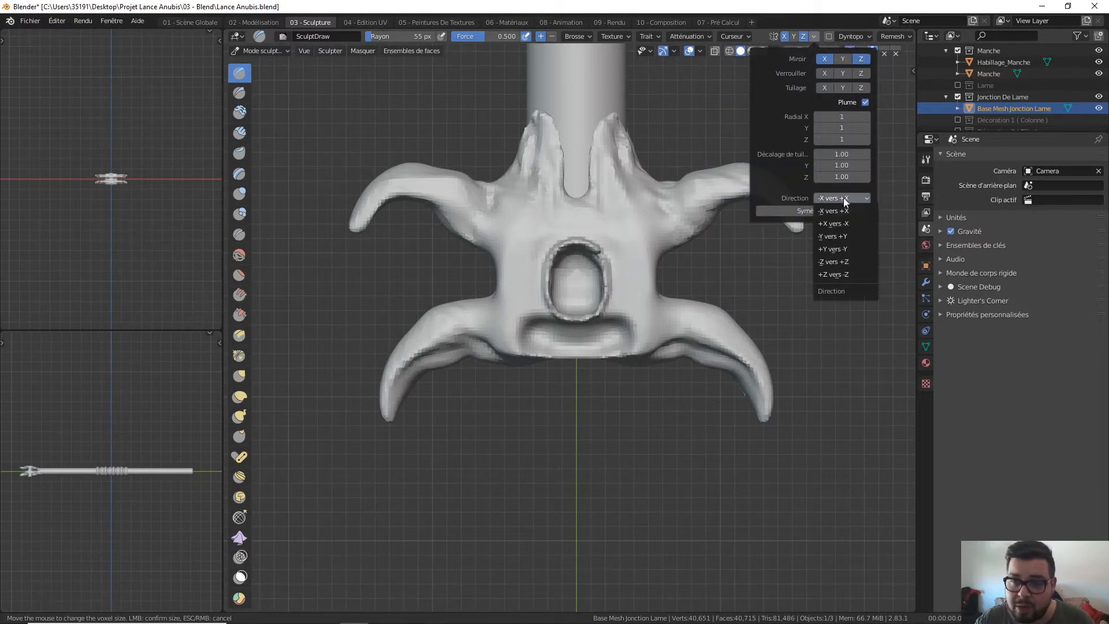
left_click(833, 224)
left_click(829, 211)
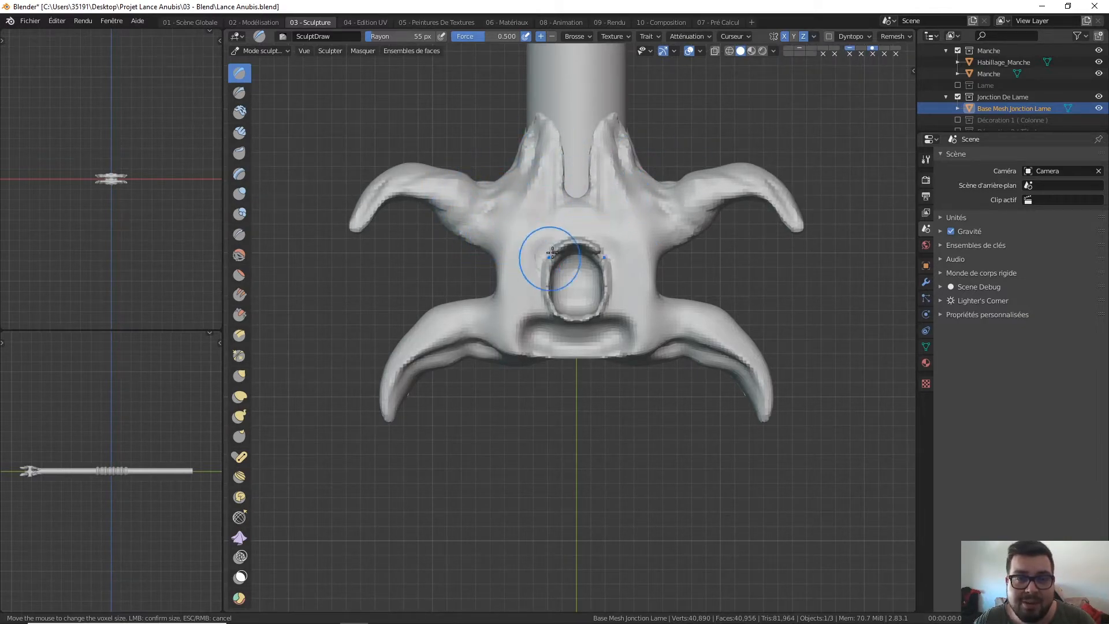
Sculpt and smooth the junction's underside, forming a groove between the front and back plates
mouse_move(524, 235)
middle_mouse_down()
mouse_move(515, 255)
mouse_move(536, 204)
middle_mouse_up()
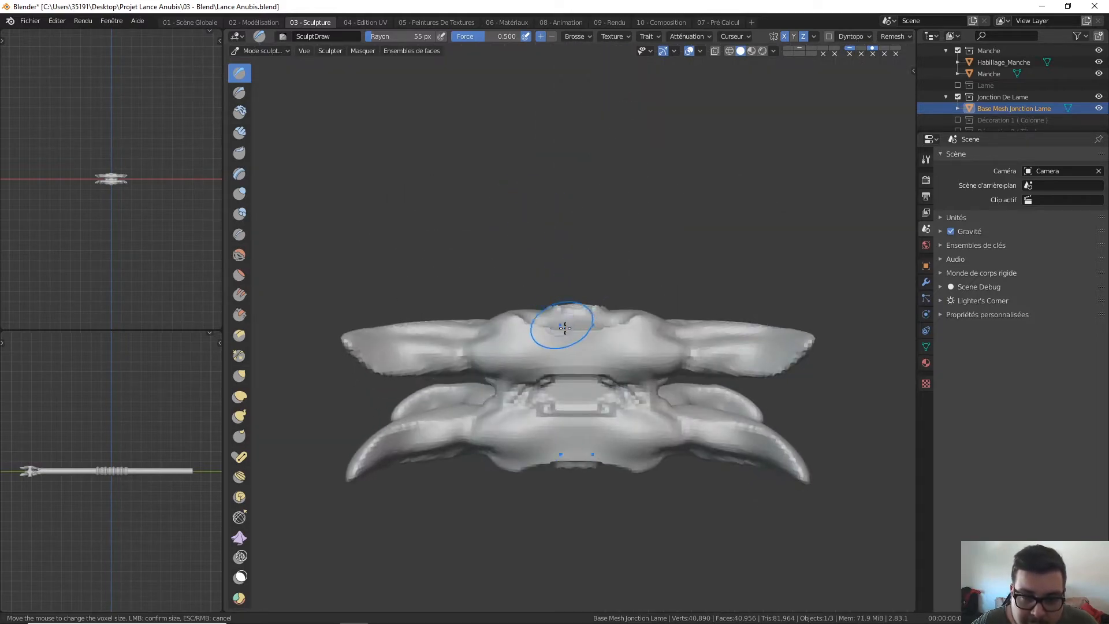
mouse_move(584, 341)
left_mouse_down()
mouse_move(507, 321)
mouse_move(591, 345)
mouse_move(495, 348)
left_mouse_up()
middle_click_drag(496, 348, 525, 301)
mouse_move(570, 366)
left_mouse_down()
mouse_move(567, 389)
mouse_move(543, 384)
left_mouse_up()
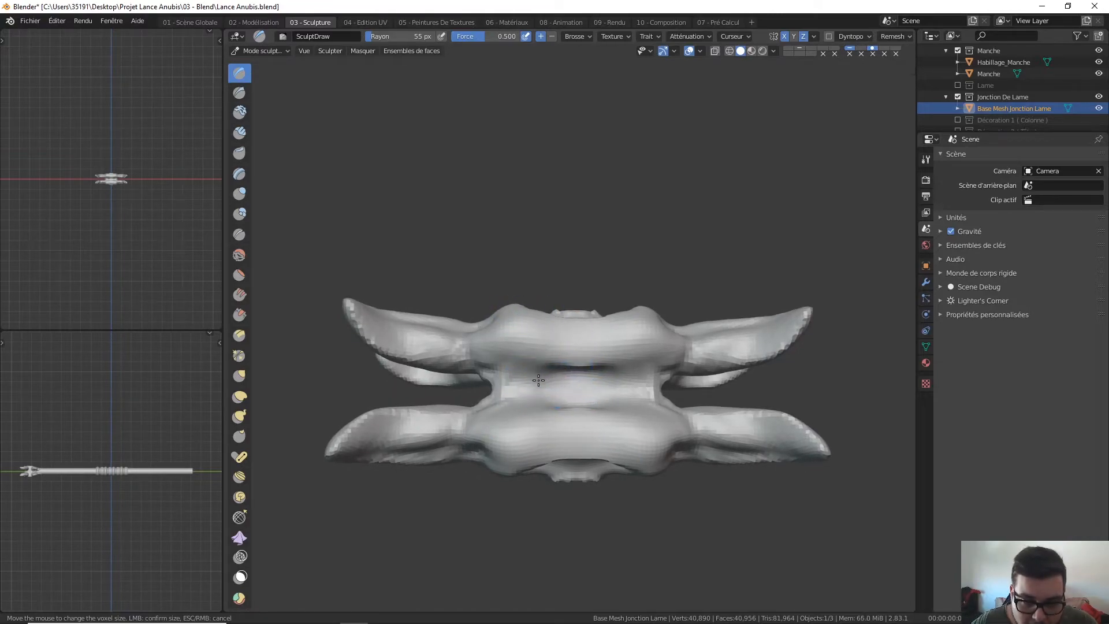
middle_click_drag(538, 376, 539, 391)
mouse_move(539, 391)
left_mouse_down()
mouse_move(523, 392)
mouse_move(606, 389)
left_mouse_up()
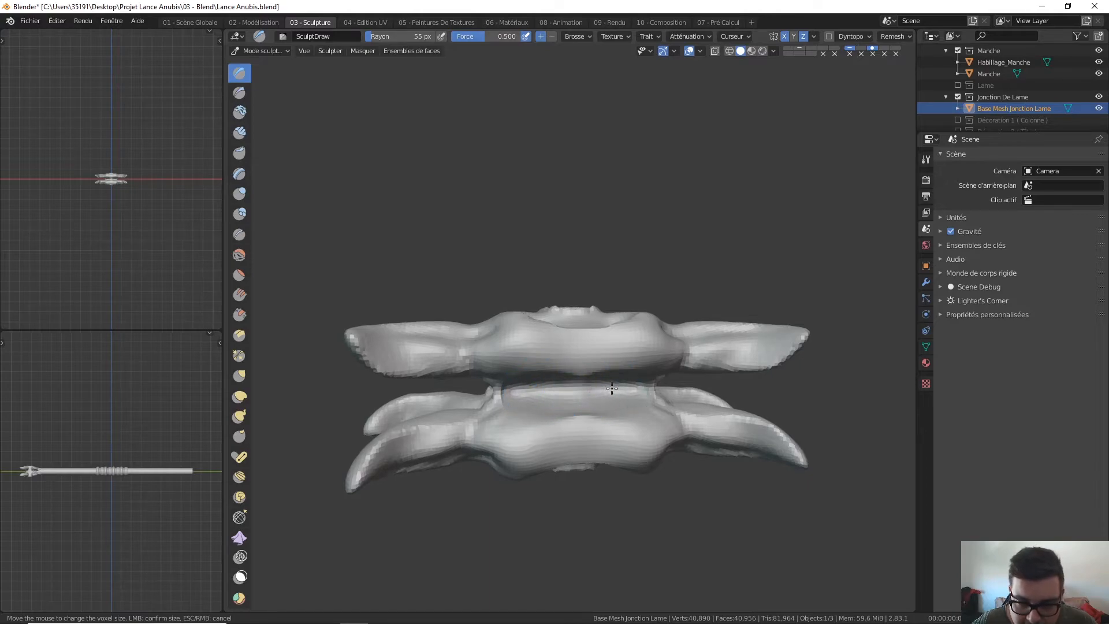
Deepen the underside groove and refine the narrow side bridges joining the two plates
middle_click_drag(547, 383, 549, 306)
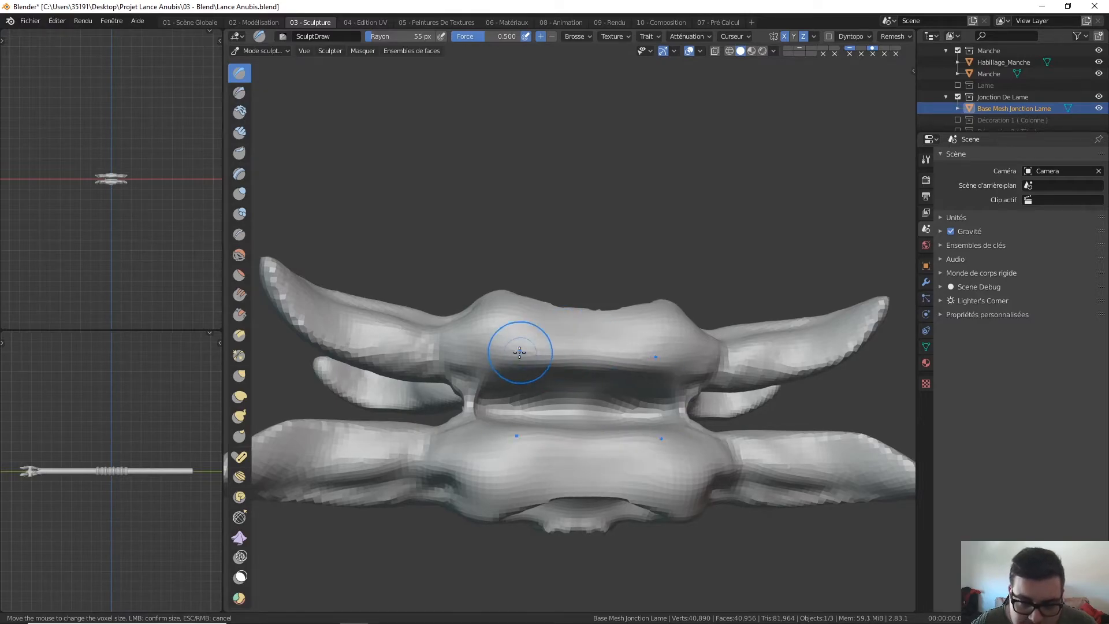
left_click_drag(519, 353, 483, 372)
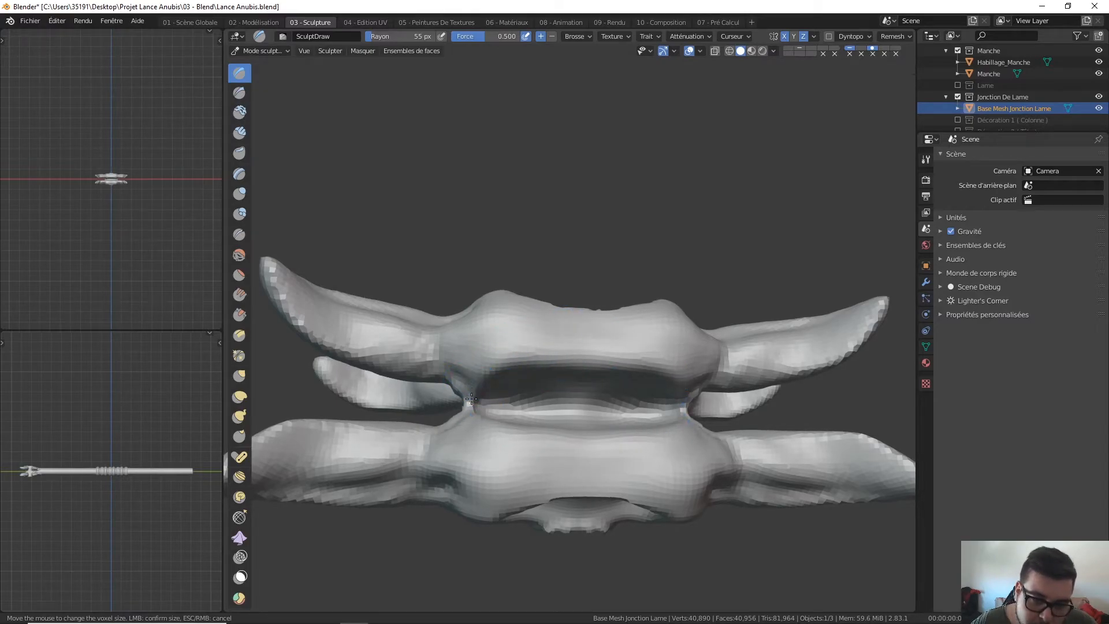
middle_click_drag(476, 368, 466, 354)
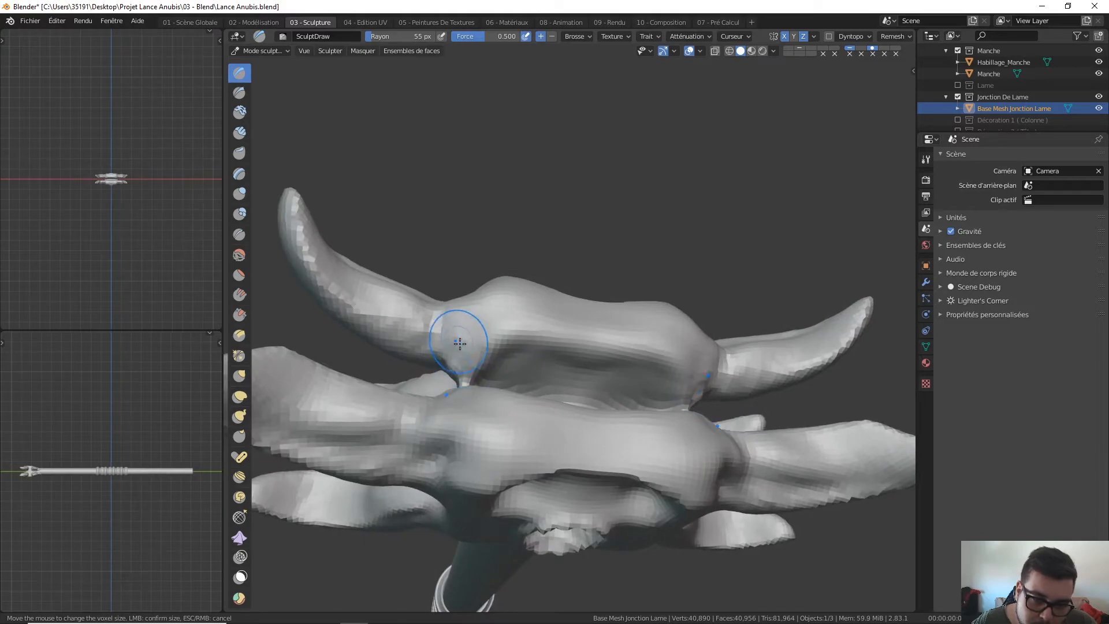
mouse_move(474, 298)
middle_mouse_down()
mouse_move(496, 365)
mouse_move(507, 329)
middle_mouse_up()
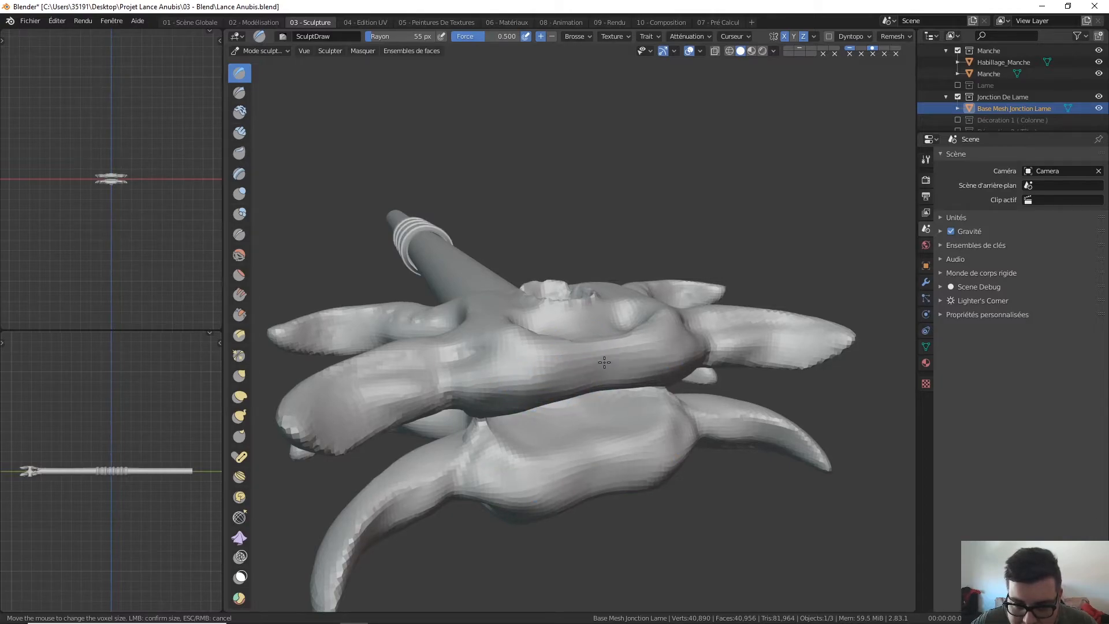
middle_click_drag(527, 364, 523, 406)
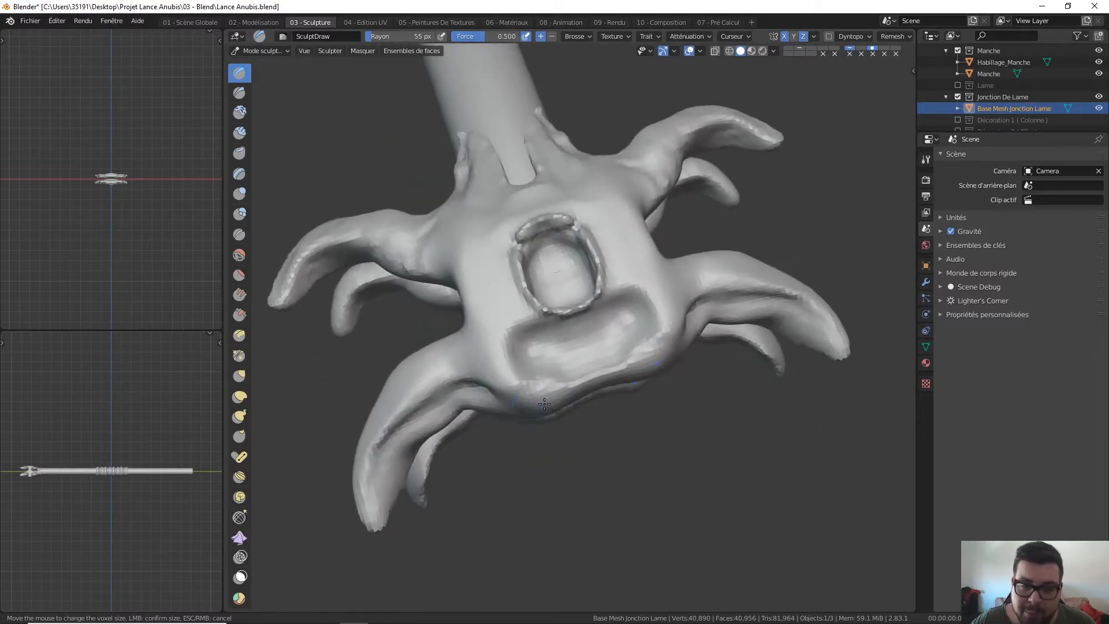
Reduce the SculptDraw radius to 32 px and build raised rims around the lower recess and the oval
key("KP_7")
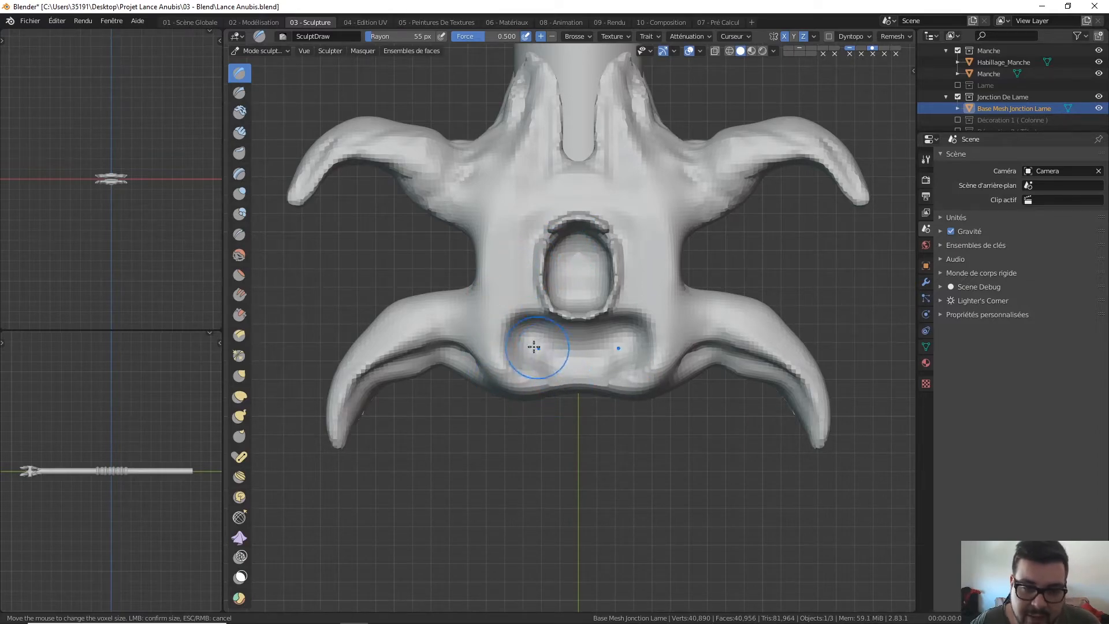
key("f")
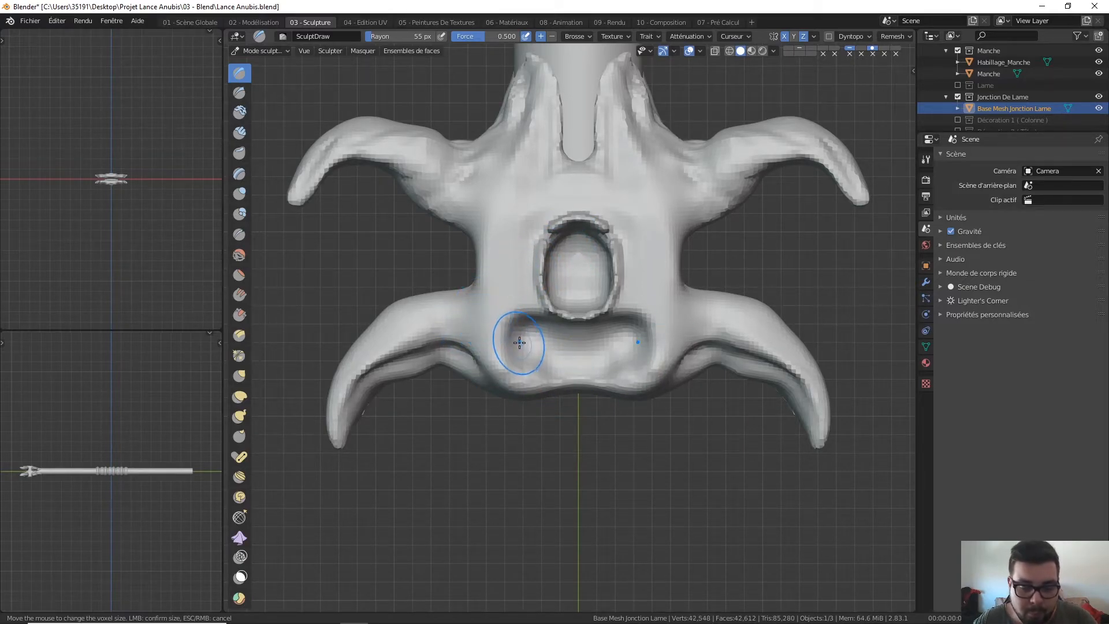
left_click(505, 345)
mouse_move(493, 359)
left_mouse_down()
mouse_move(491, 328)
mouse_move(497, 370)
mouse_move(547, 389)
mouse_move(603, 388)
mouse_move(545, 384)
mouse_move(498, 353)
mouse_move(504, 312)
mouse_move(541, 305)
mouse_move(527, 280)
mouse_move(553, 227)
mouse_move(537, 242)
mouse_move(571, 217)
mouse_move(535, 247)
mouse_move(536, 283)
left_mouse_up()
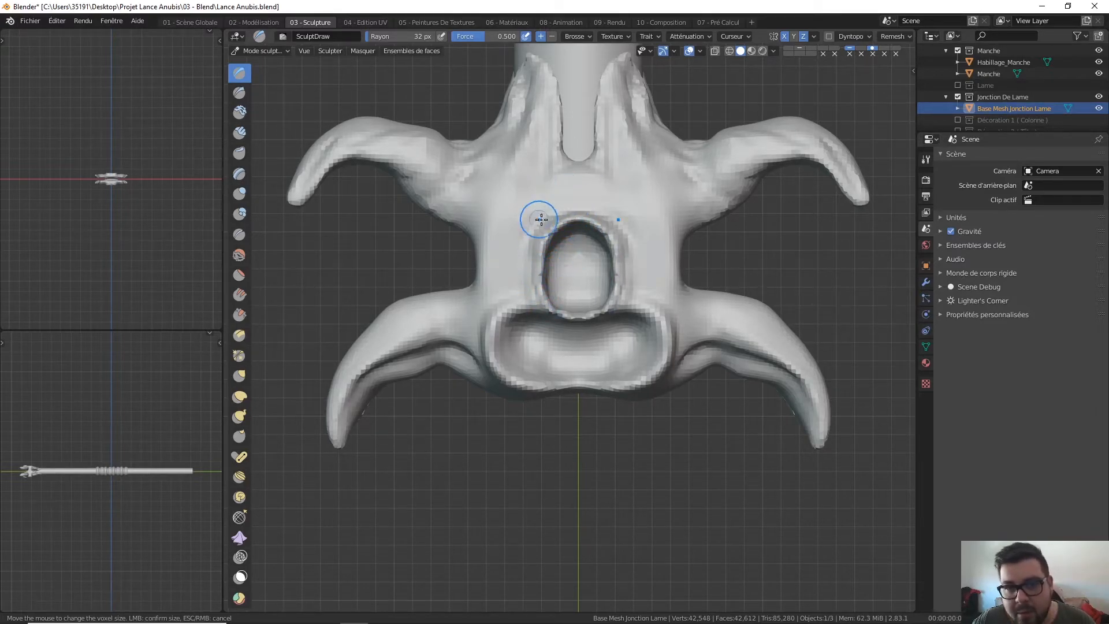
Carve curved grooves above the oval with inverted SculptDraw strokes and remesh the junction
middle_click_drag(537, 218, 550, 272, "shift")
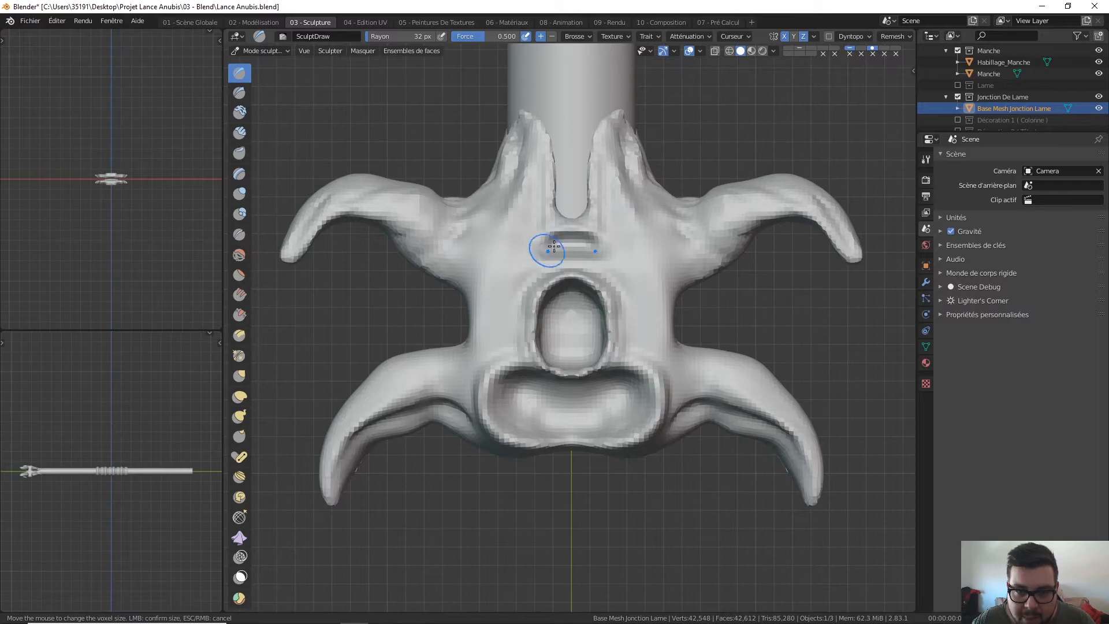
mouse_move(547, 246)
left_mouse_down("ctrl")
mouse_move(517, 259)
mouse_move(582, 239)
left_mouse_up("ctrl")
key("ctrl+r")
Increase the brush radius to 57 px and smooth the two upper prongs along the shaft
middle_click_drag(540, 220, 553, 276, "shift")
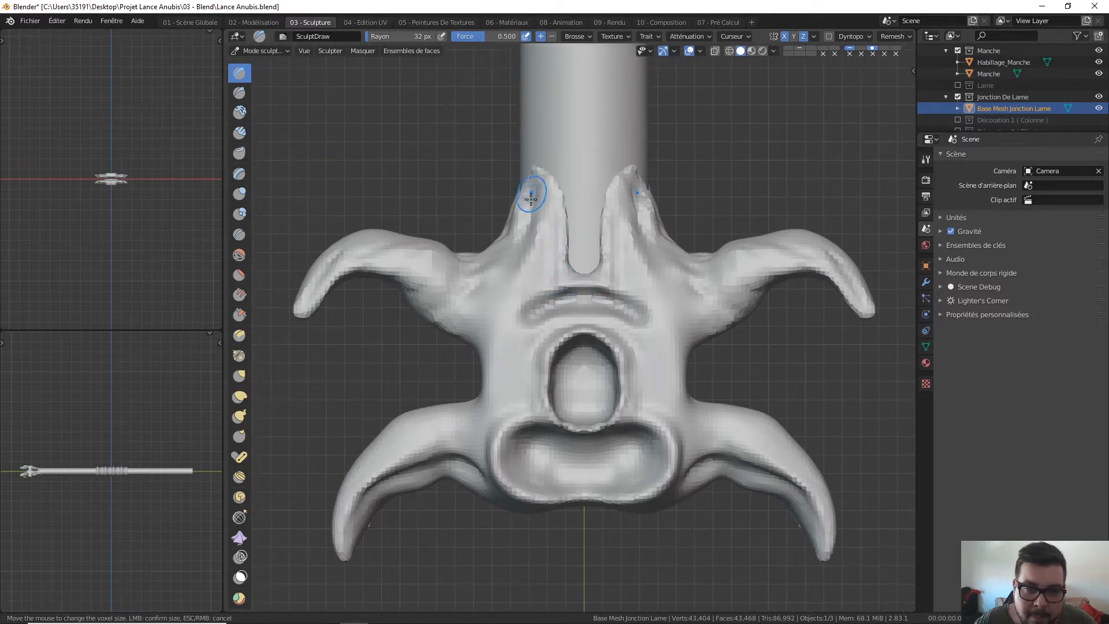
key("f")
left_click(547, 232)
mouse_move(537, 214)
left_mouse_down("shift")
mouse_move(540, 225)
mouse_move(537, 175)
left_mouse_up("shift")
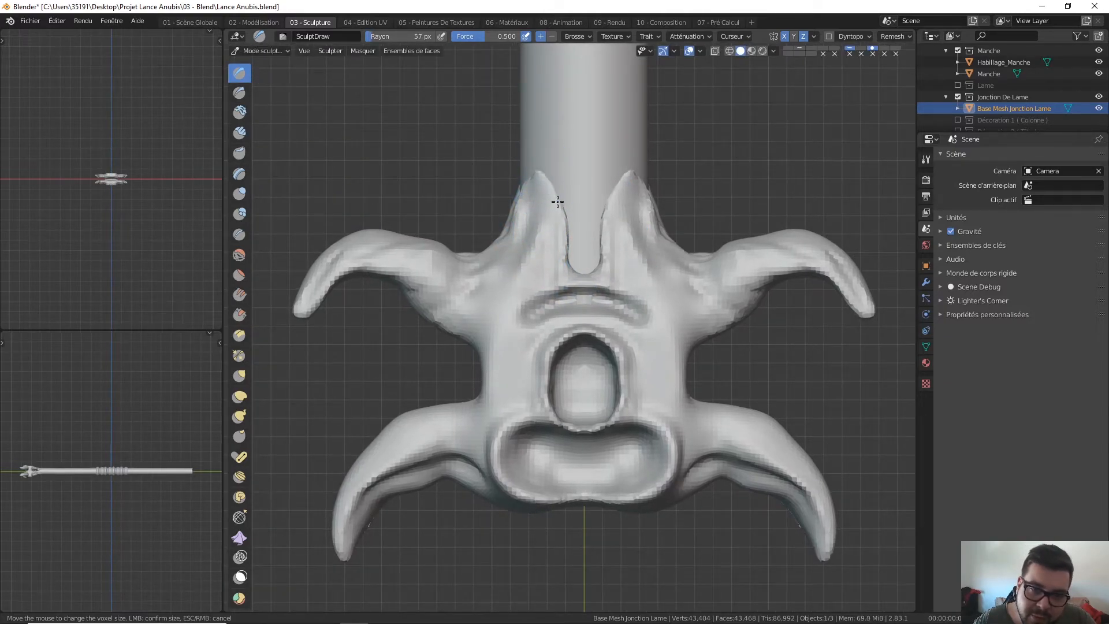
mouse_move(562, 235)
left_mouse_down("shift")
mouse_move(540, 196)
mouse_move(532, 231)
mouse_move(516, 212)
mouse_move(546, 173)
left_mouse_up("shift")
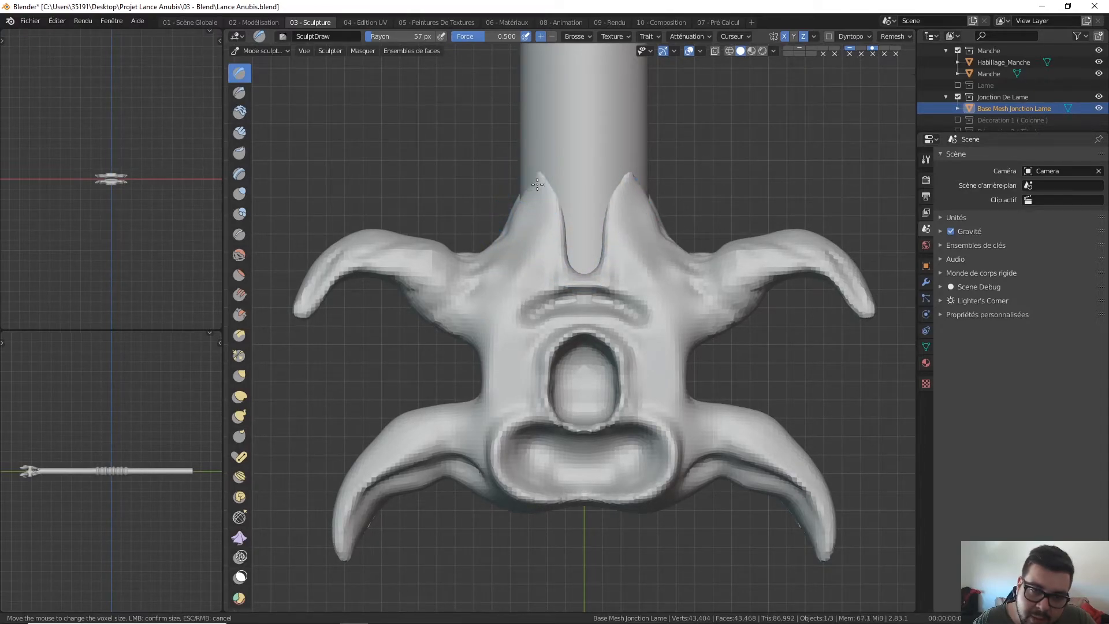
Pull the tips of the upper prongs up and outward with the Grab brush to form thin curved points
left_click(239, 376)
mouse_move(540, 173)
left_mouse_down()
mouse_move(539, 148)
mouse_move(495, 129)
mouse_move(507, 129)
left_mouse_up()
mouse_move(507, 128)
middle_mouse_down()
mouse_move(580, 176)
mouse_move(631, 99)
mouse_move(537, 168)
middle_mouse_up()
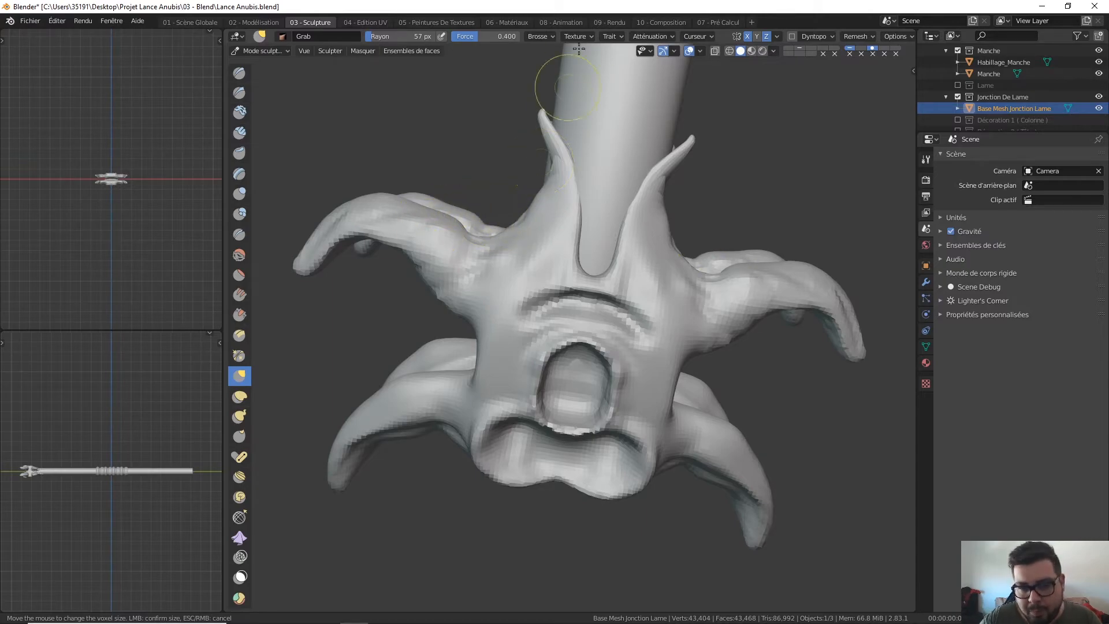
key("KP_1")
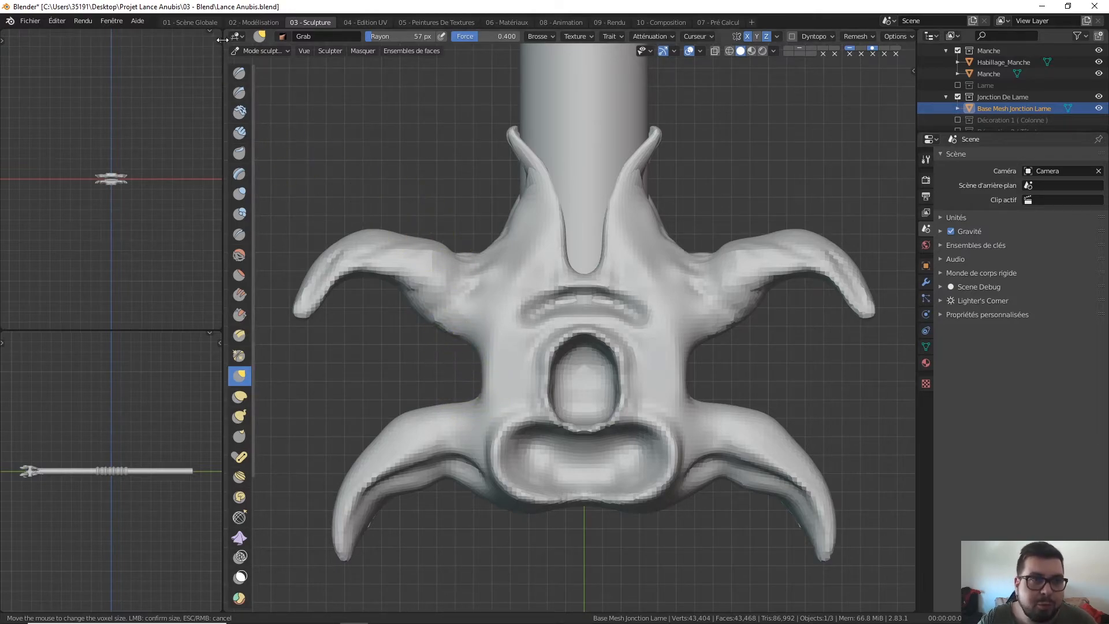
Sculpt rounded bulges at the bases of the upper claws with SculptDraw at a 39 px radius
left_click(240, 72)
key("f")
left_click(481, 265)
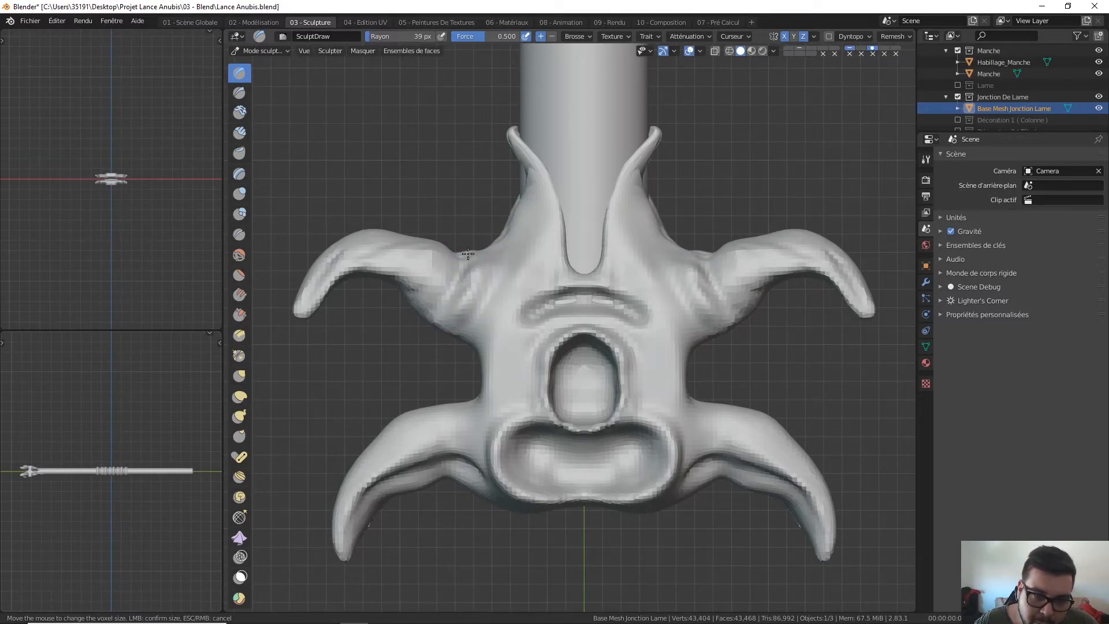
middle_click_drag(463, 266, 462, 281)
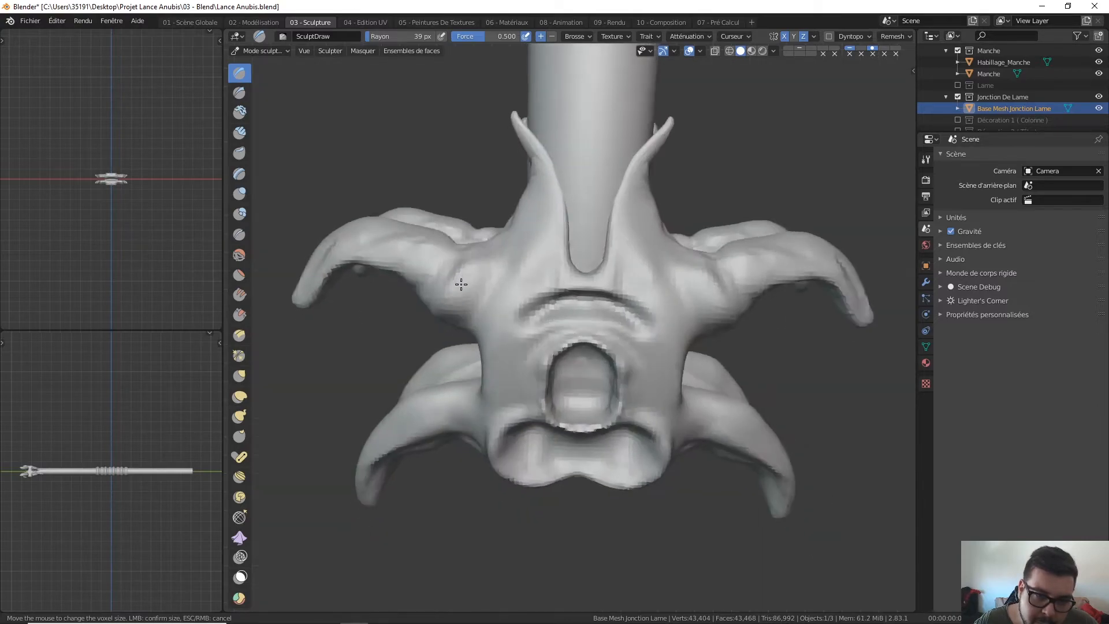
middle_click_drag(458, 227, 468, 312)
middle_click_drag(454, 250, 466, 301)
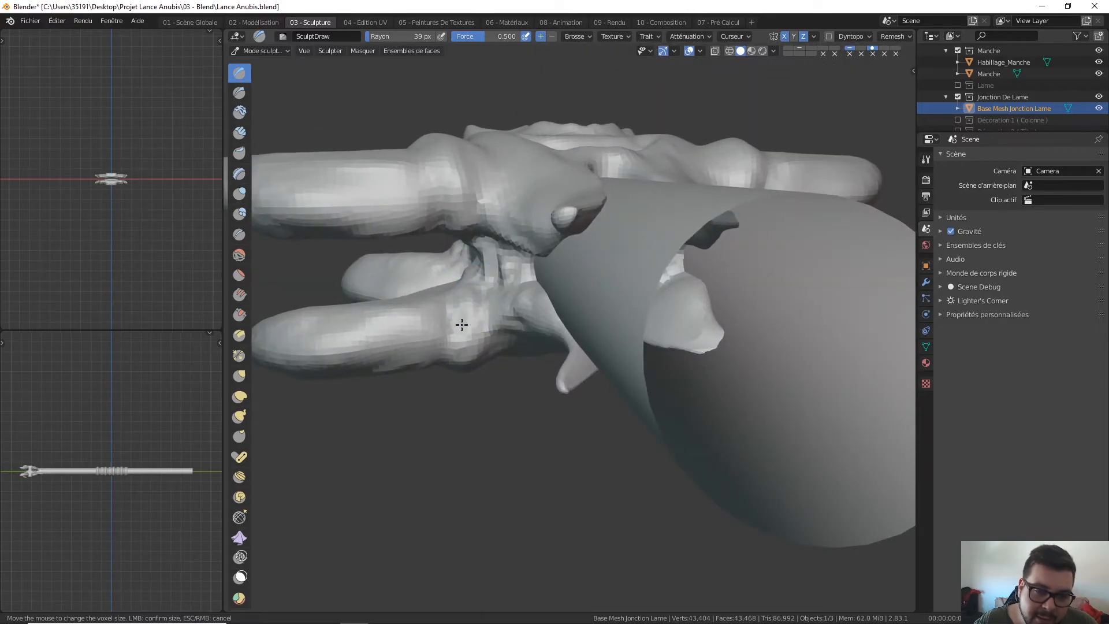
mouse_move(450, 315)
middle_mouse_down()
mouse_move(455, 244)
mouse_move(470, 249)
mouse_move(483, 195)
mouse_move(503, 189)
middle_mouse_up()
scroll(480, 243, "up", 2)
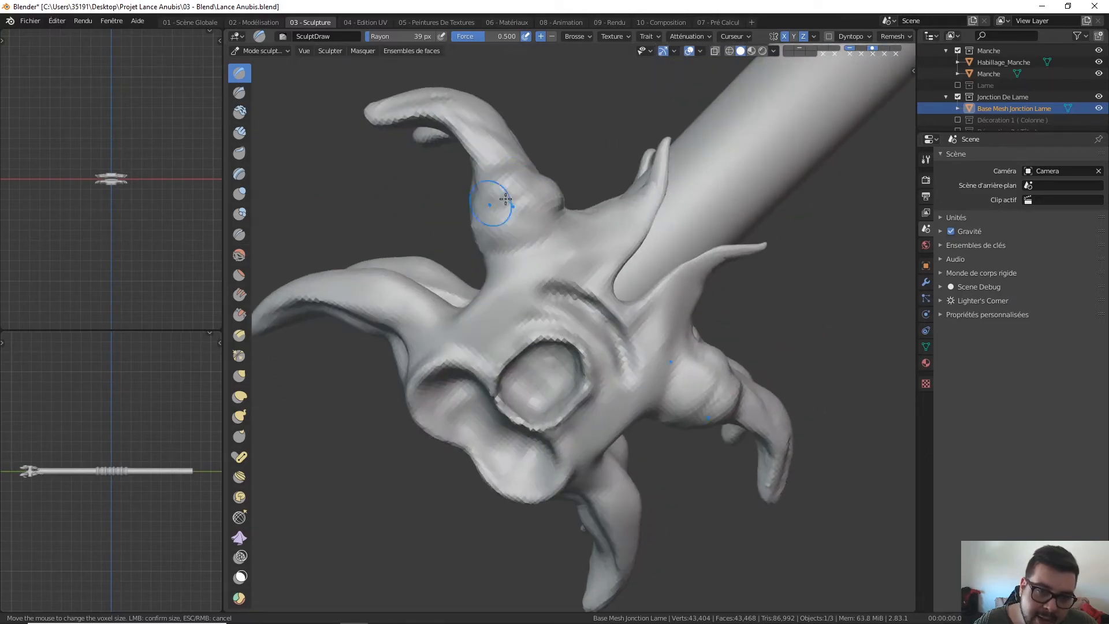
Shape the upper claws with SculptDraw strokes running from the base bulges toward the tips
key("KP_1")
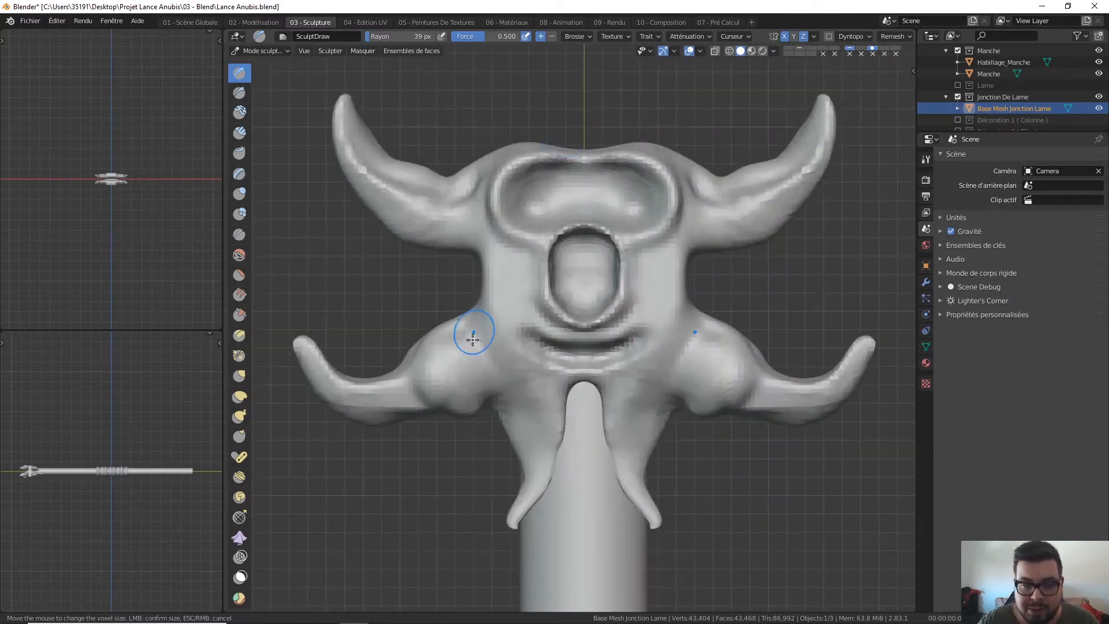
scroll(485, 307, "up", 2)
mouse_move(485, 297)
left_mouse_down()
mouse_move(408, 341)
mouse_move(389, 396)
left_mouse_up()
mouse_move(416, 353)
left_mouse_down()
mouse_move(425, 342)
mouse_move(395, 385)
mouse_move(354, 329)
mouse_move(332, 321)
mouse_move(332, 299)
left_mouse_up()
mouse_move(401, 283)
middle_mouse_down()
mouse_move(408, 364)
mouse_move(428, 344)
middle_mouse_up()
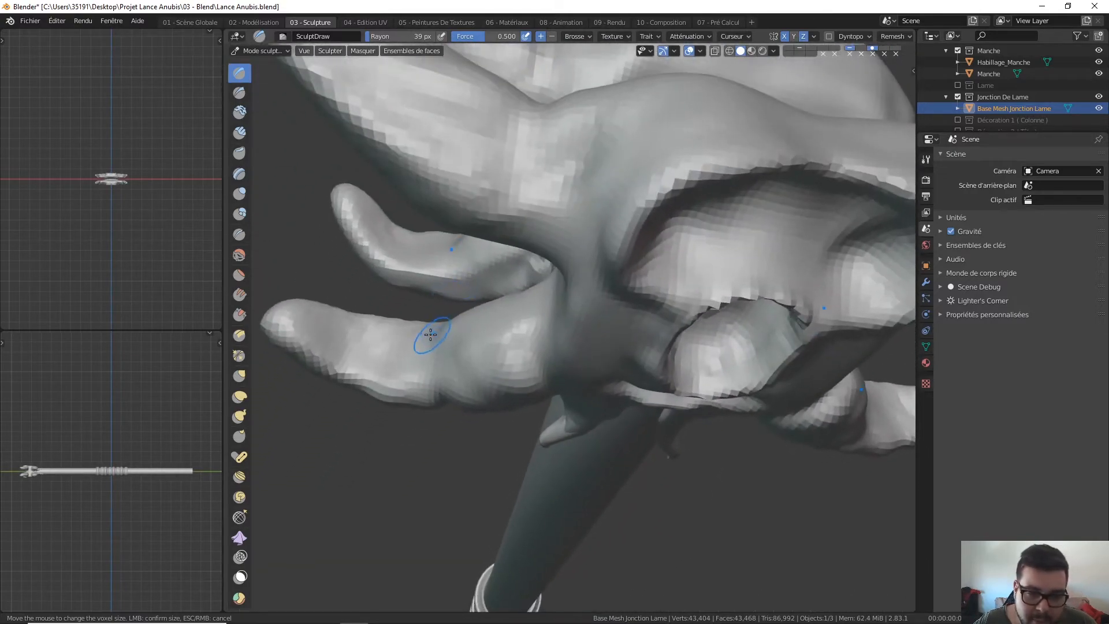
Increase the SculptDraw radius to 55 px and add knuckle-like volume along the upper claws
key("f")
left_click(415, 334)
mouse_move(415, 334)
left_mouse_down()
mouse_move(426, 367)
mouse_move(376, 323)
mouse_move(338, 357)
mouse_move(366, 354)
mouse_move(383, 315)
mouse_move(421, 360)
left_mouse_up()
mouse_move(471, 324)
middle_mouse_down()
mouse_move(510, 298)
mouse_move(440, 254)
mouse_move(576, 207)
middle_mouse_up()
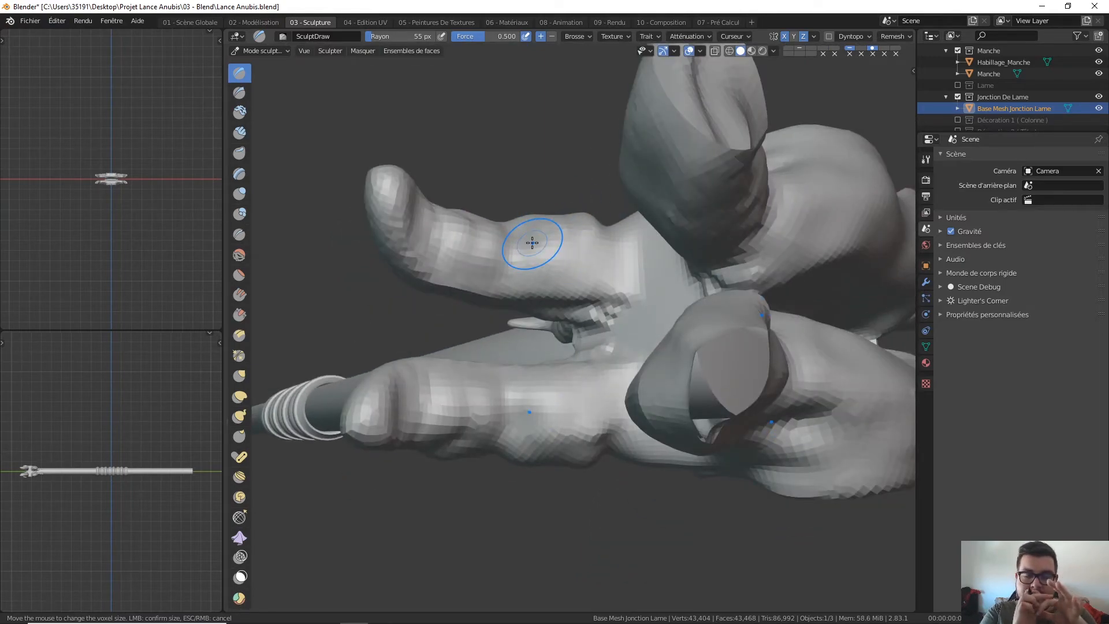
mouse_move(471, 301)
middle_mouse_down()
mouse_move(572, 241)
mouse_move(558, 235)
middle_mouse_up()
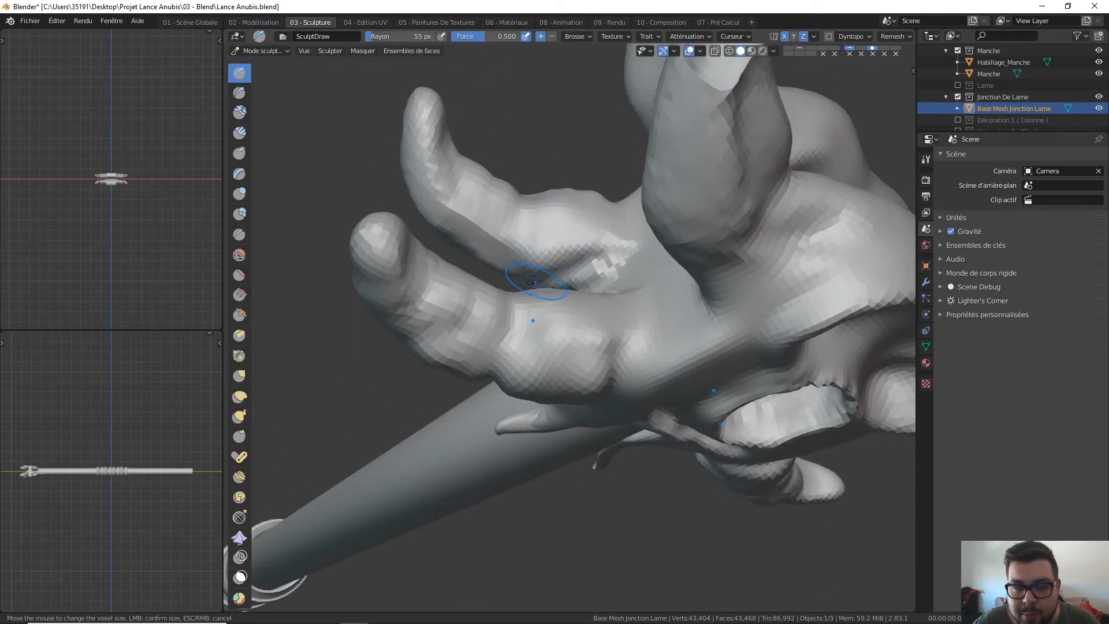
Hide the outer part of the near upper claw with Box Hide to expose the claw behind it
mouse_move(534, 302)
middle_mouse_down()
mouse_move(515, 322)
mouse_move(506, 264)
mouse_move(416, 323)
mouse_move(300, 376)
middle_mouse_up()
scroll(259, 395, "down", 5)
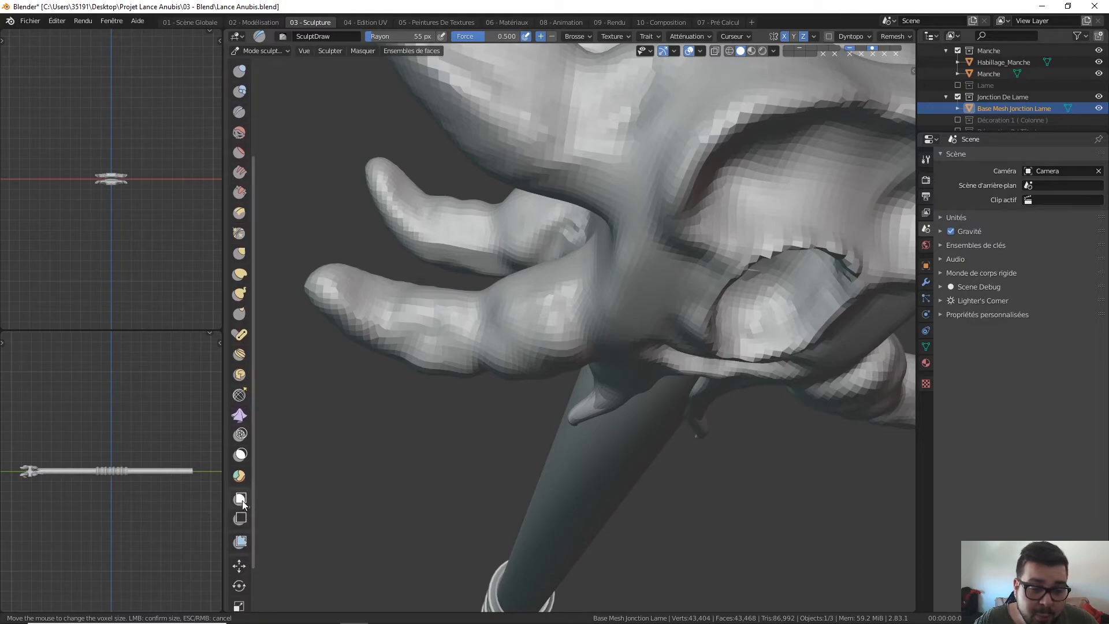
left_click(240, 515)
mouse_move(439, 335)
middle_mouse_down()
mouse_move(503, 278)
mouse_move(543, 320)
mouse_move(346, 465)
mouse_move(428, 297)
middle_mouse_up()
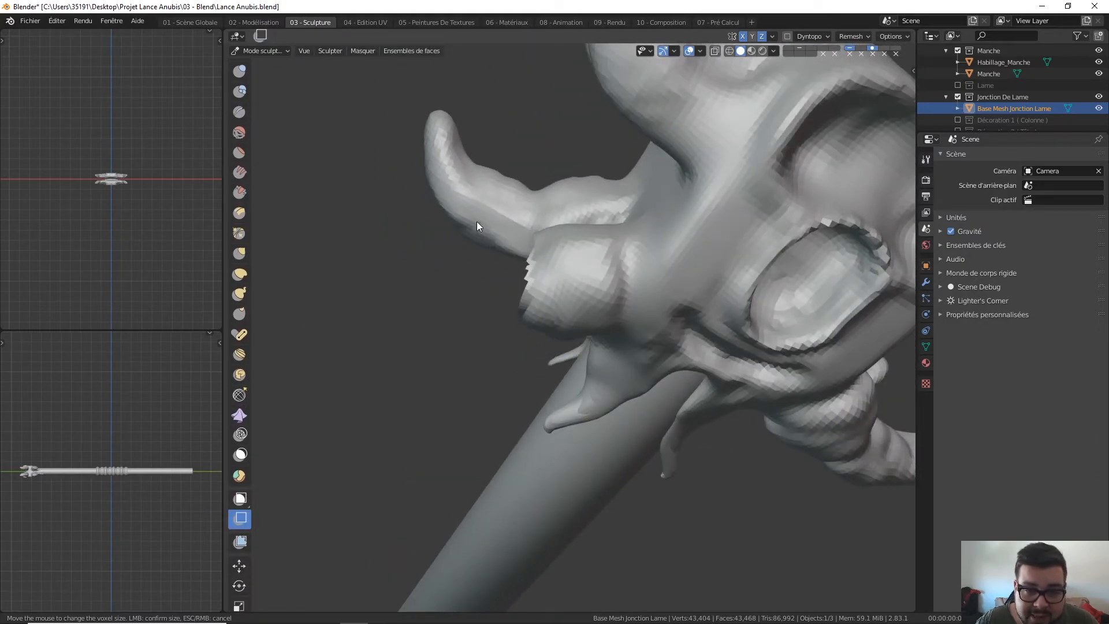
scroll(247, 75, "up", 4)
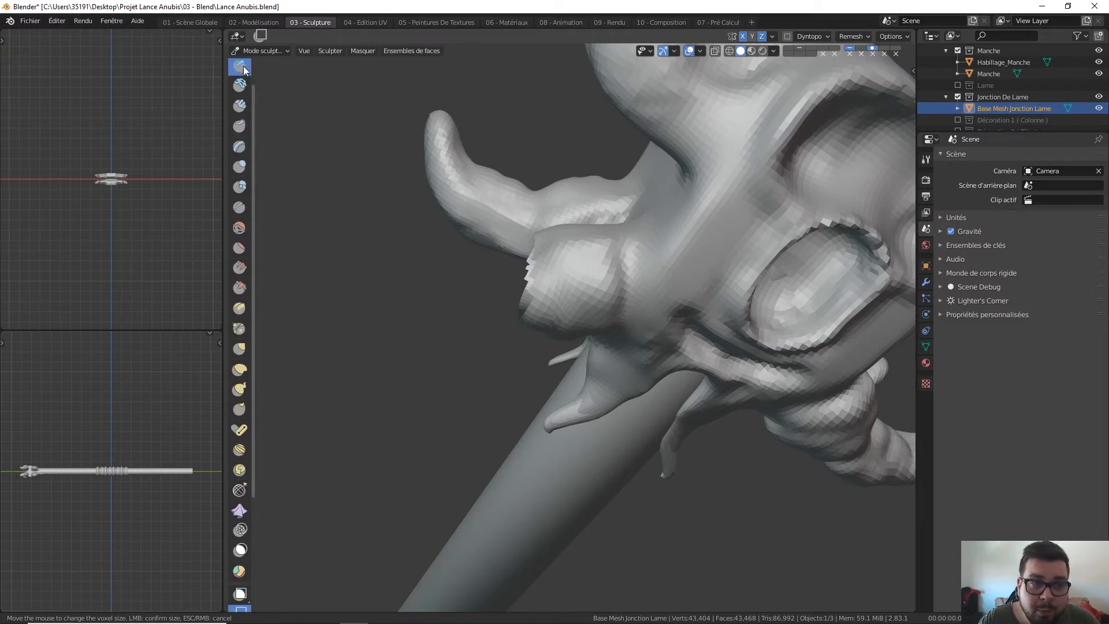
Sculpt the inner side of the exposed rear upper claw with SculptDraw at a 55 px radius
left_click(243, 69)
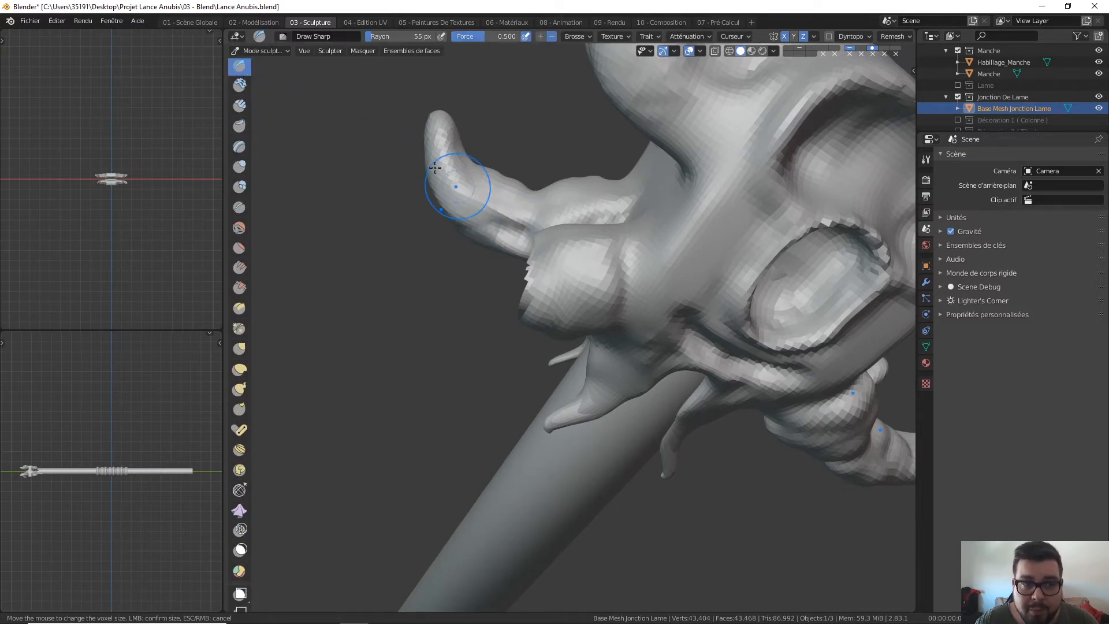
middle_click_drag(450, 180, 404, 161)
scroll(247, 80, "up", 1)
left_click(239, 68)
left_click_drag(470, 255, 498, 256)
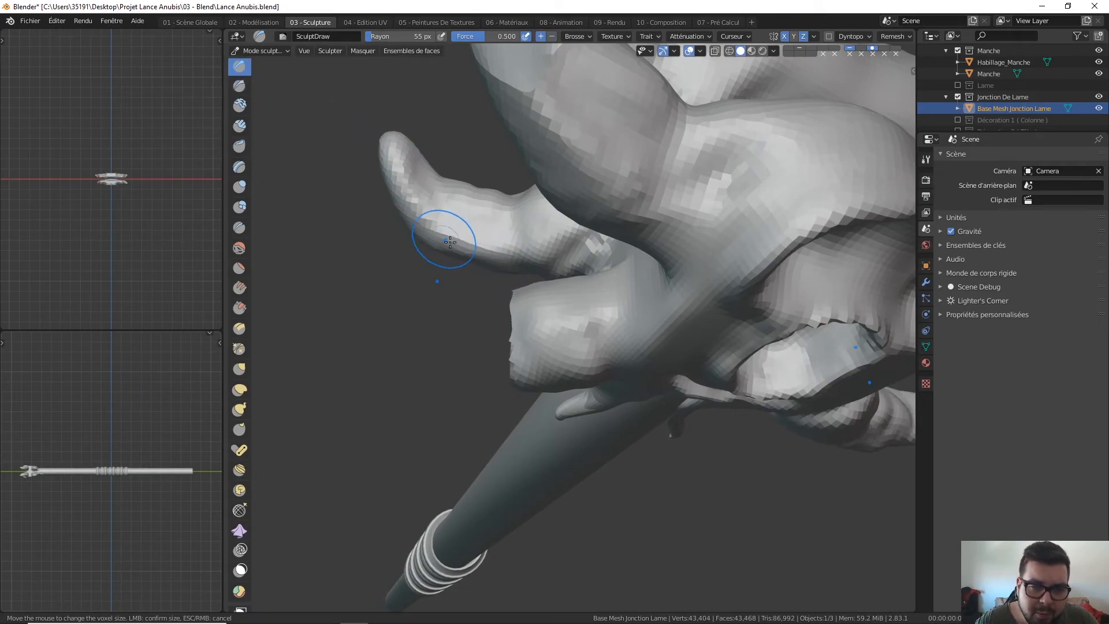
mouse_move(519, 211)
middle_mouse_down()
mouse_move(492, 238)
mouse_move(556, 283)
mouse_move(277, 508)
middle_mouse_up()
scroll(244, 514, "down", 4)
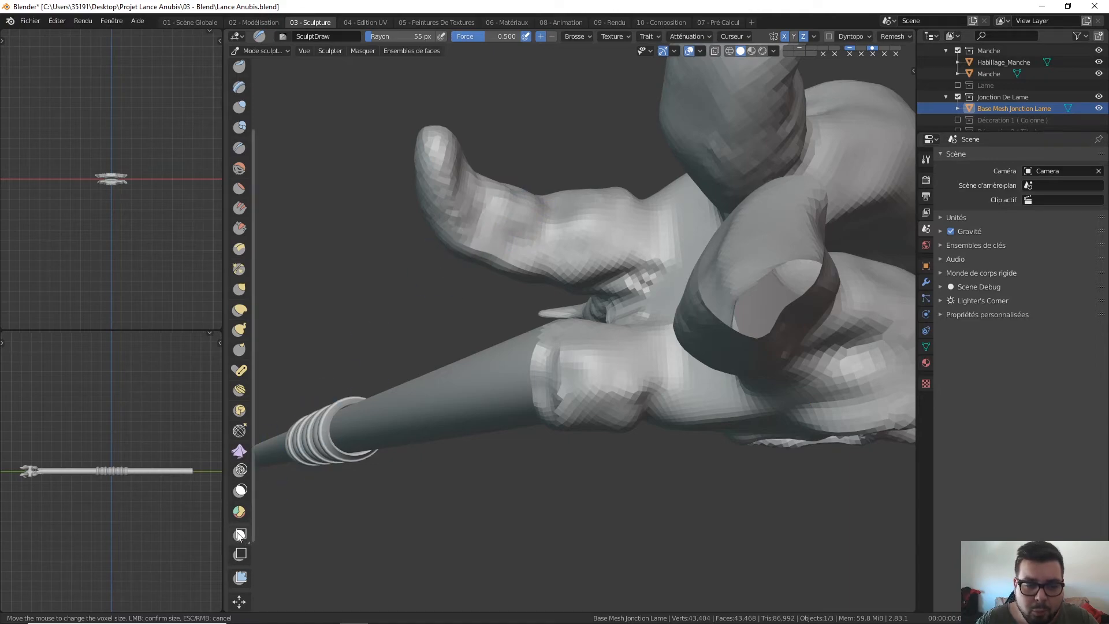
Unhide the outer part of the near upper claw with Box Show and return to the SculptDraw brush
left_click(241, 553)
left_click_drag(659, 92, 236, 546)
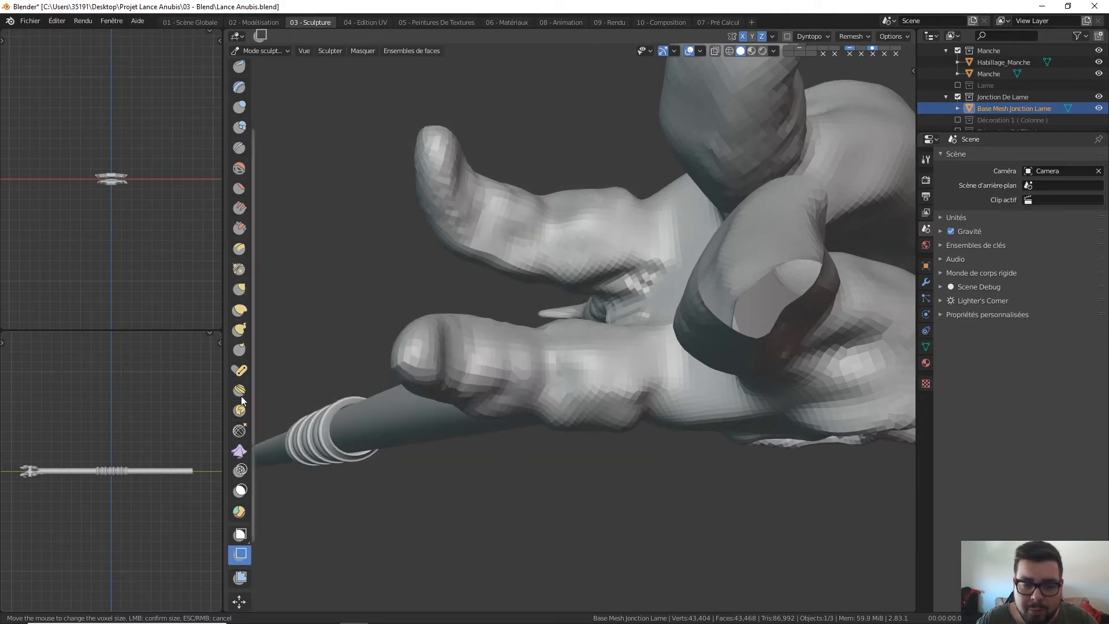
left_click(242, 70)
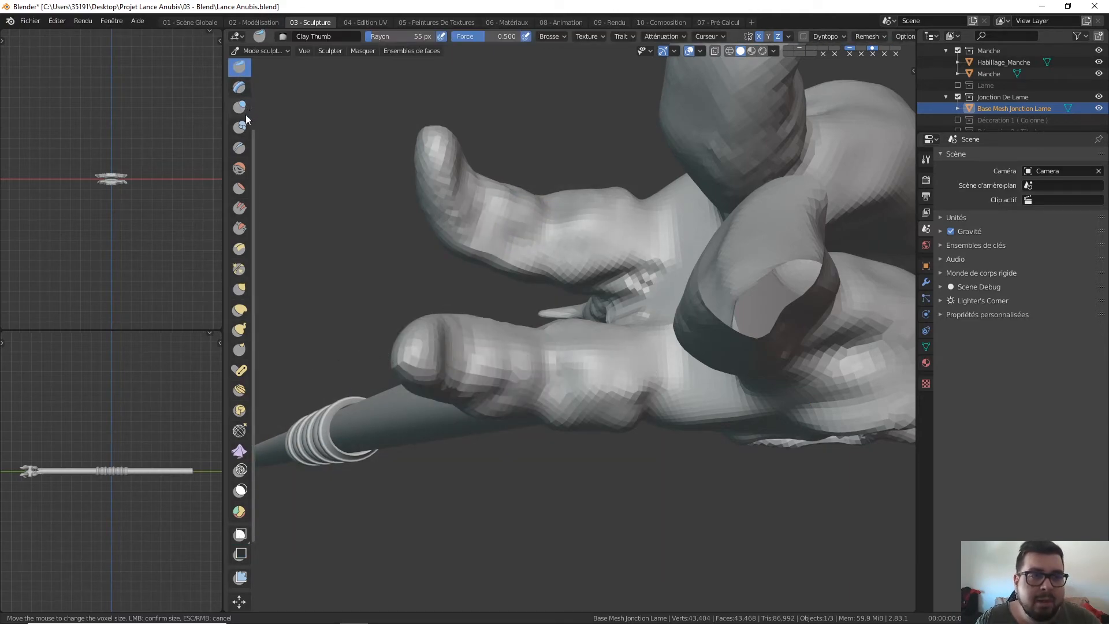
scroll(239, 84, "up", 4)
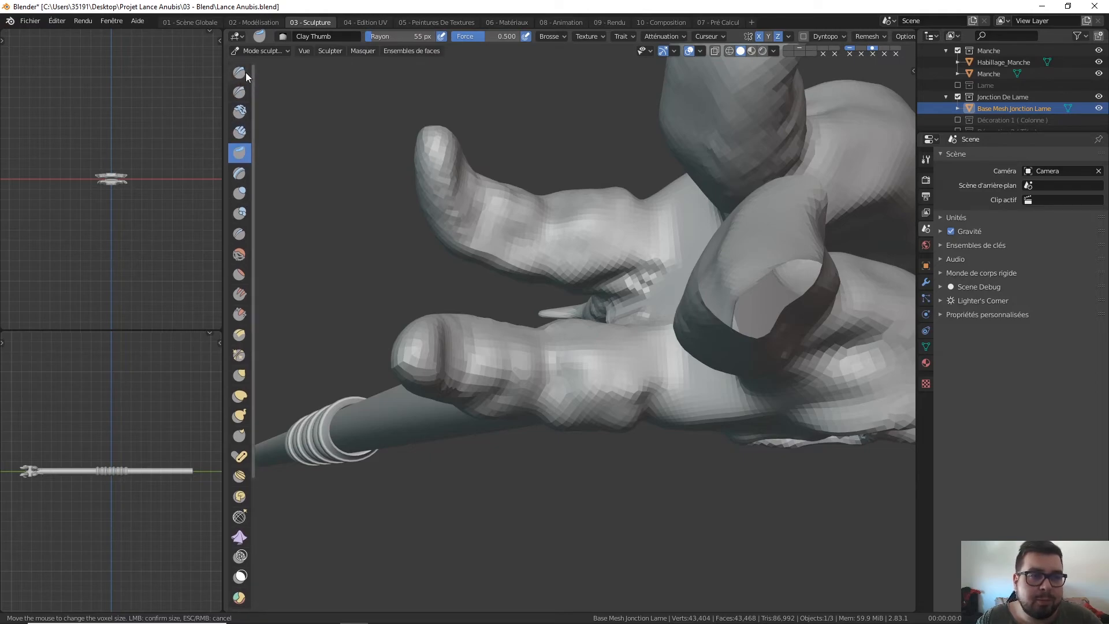
left_click(240, 72)
Examine the shape of the knuckled claws and the smooth claws around the junction from several angles
middle_click_drag(482, 205, 539, 426)
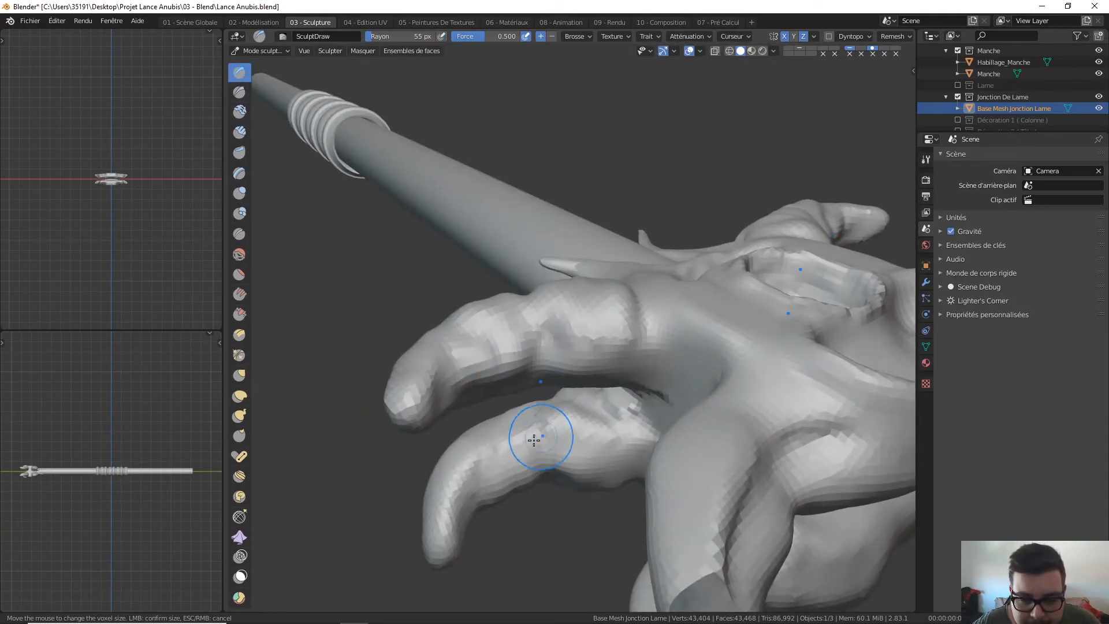
mouse_move(577, 334)
middle_mouse_down()
mouse_move(581, 264)
mouse_move(570, 289)
mouse_move(614, 280)
mouse_move(592, 223)
middle_mouse_up()
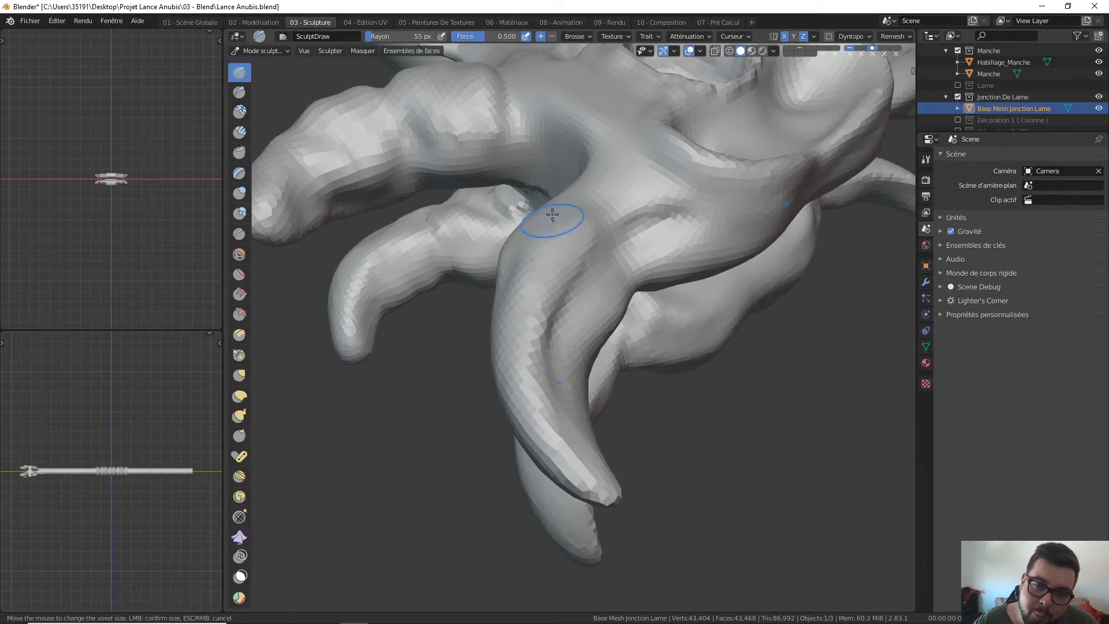
scroll(580, 231, "up", 2)
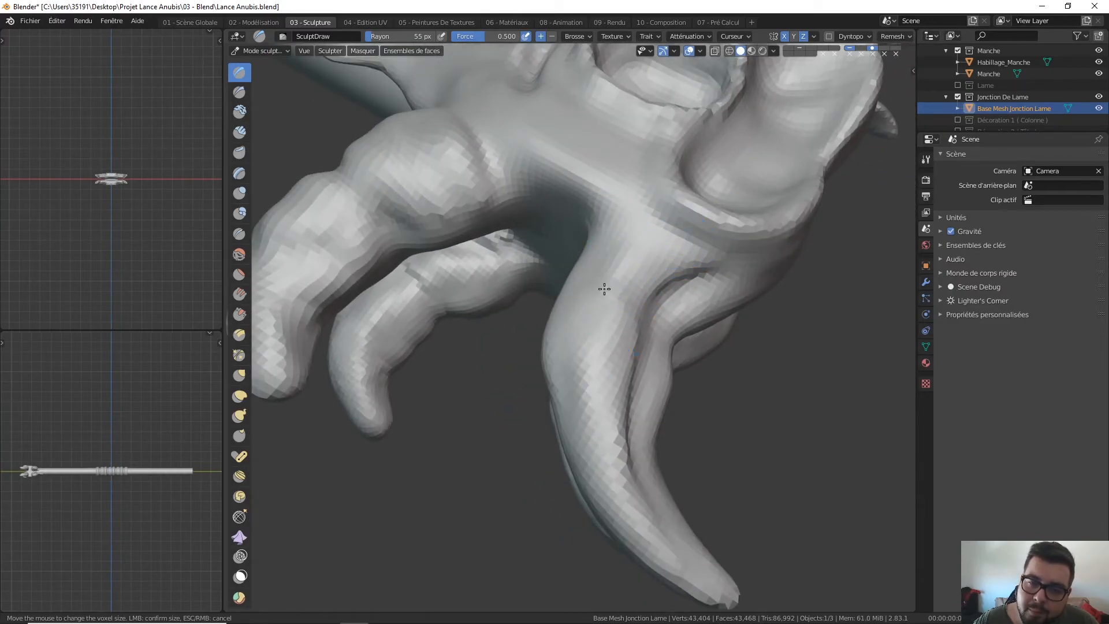
mouse_move(653, 228)
middle_mouse_down()
mouse_move(663, 198)
mouse_move(648, 98)
middle_mouse_up()
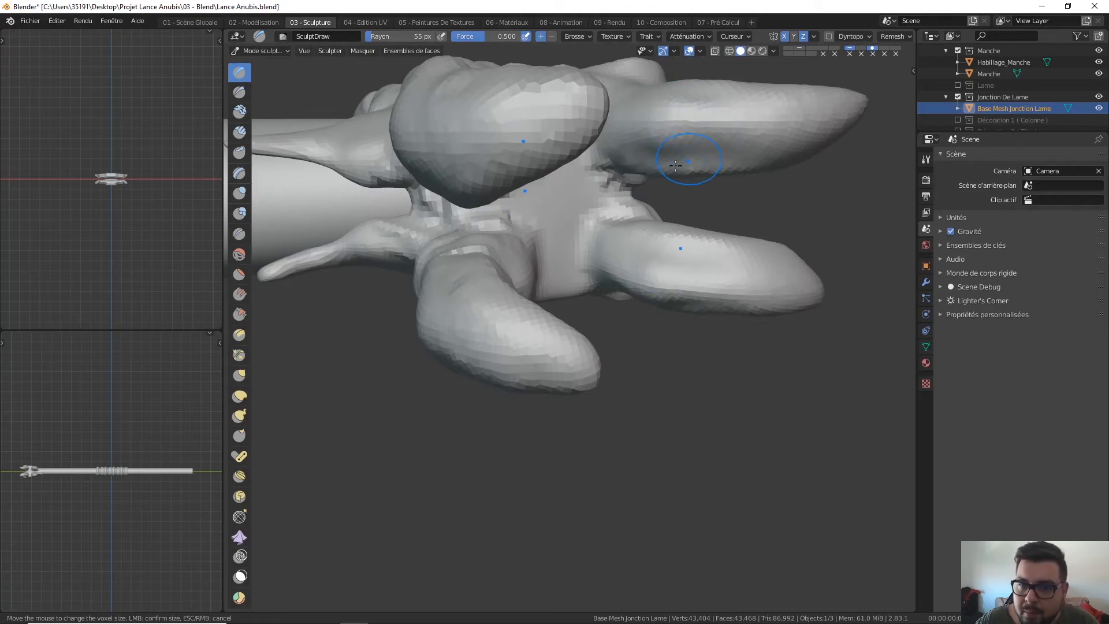
middle_click_drag(686, 162, 746, 119)
middle_click_drag(631, 154, 718, 111)
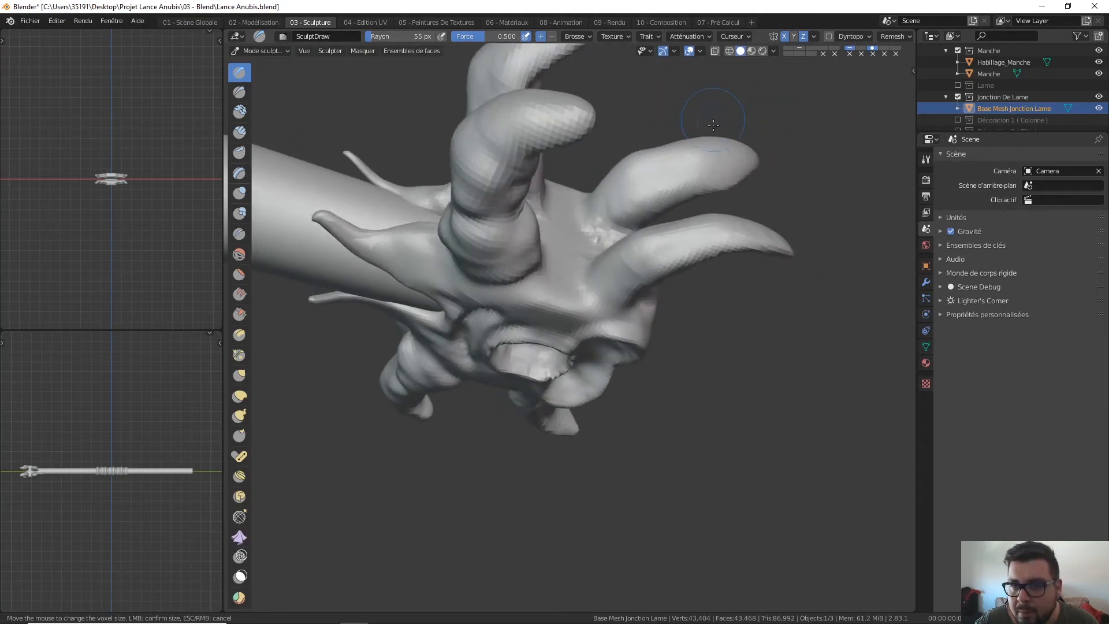
mouse_move(712, 178)
middle_mouse_down()
mouse_move(662, 172)
mouse_move(567, 240)
mouse_move(502, 248)
middle_mouse_up()
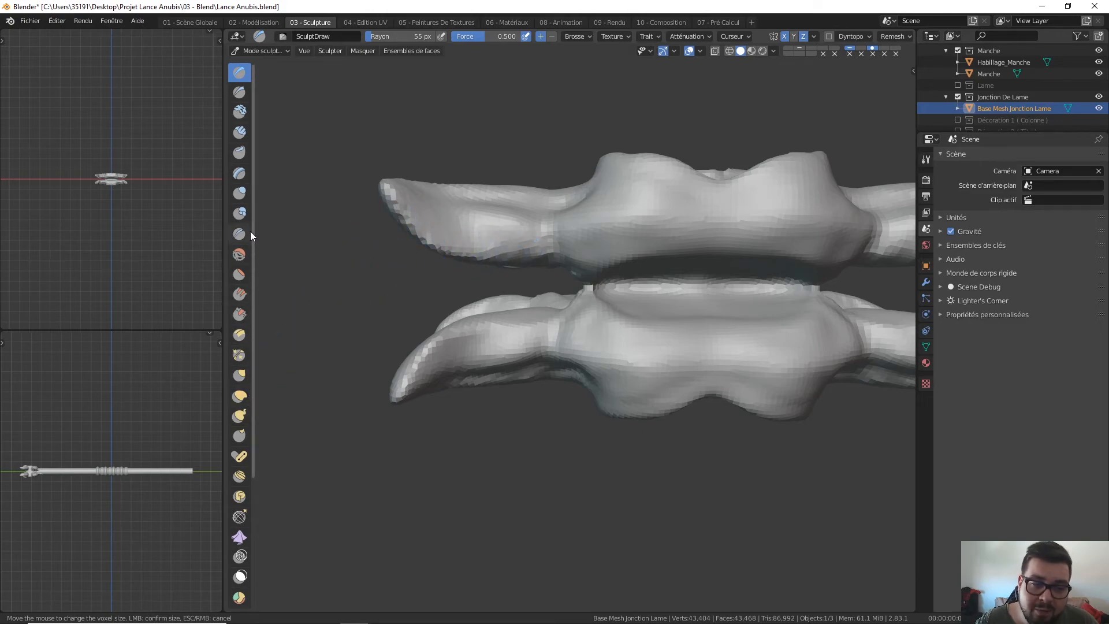
Thicken the smooth claws farthest from the shaft with Inflate/Deflate at a 97 px radius, and remesh the junction
left_click(241, 192)
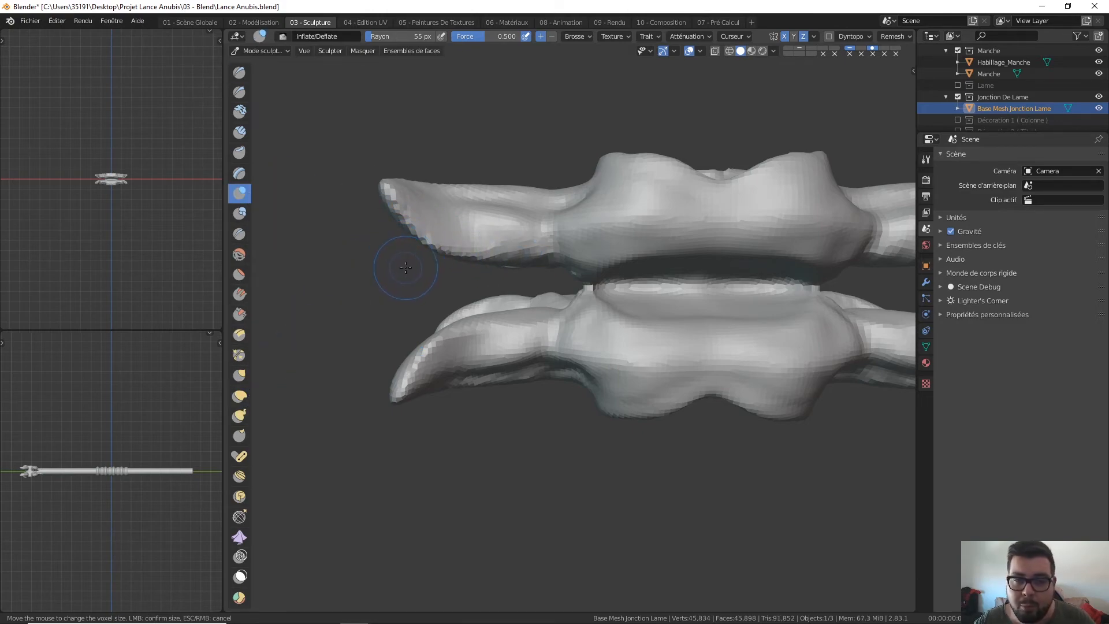
key("f")
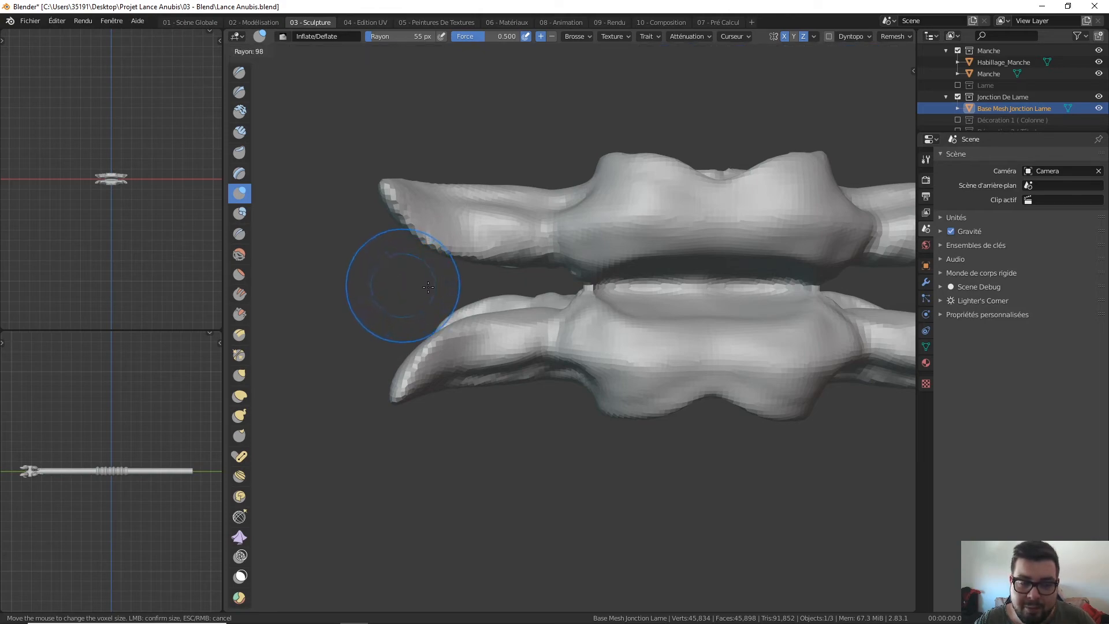
left_click(426, 283)
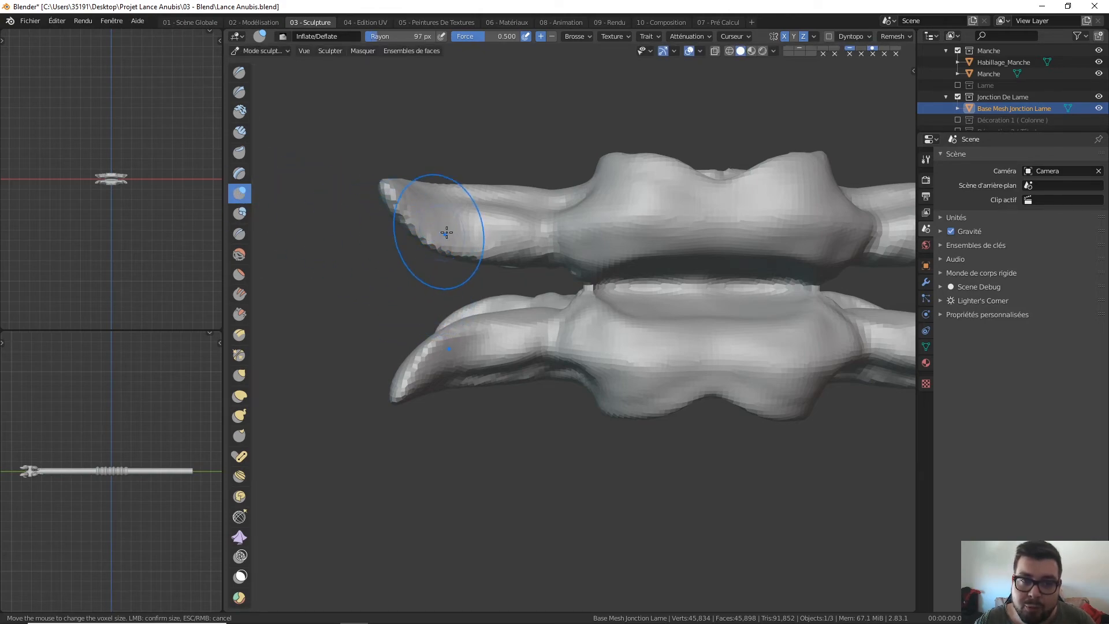
mouse_move(451, 193)
left_mouse_down()
mouse_move(403, 210)
mouse_move(431, 234)
left_mouse_up()
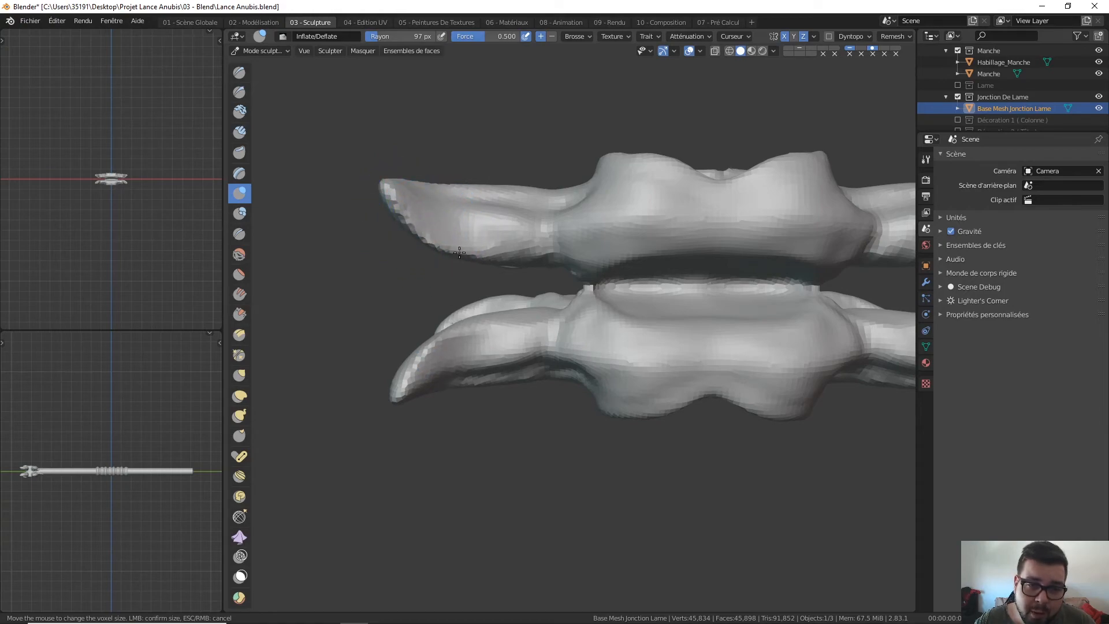
left_click_drag(494, 213, 474, 248)
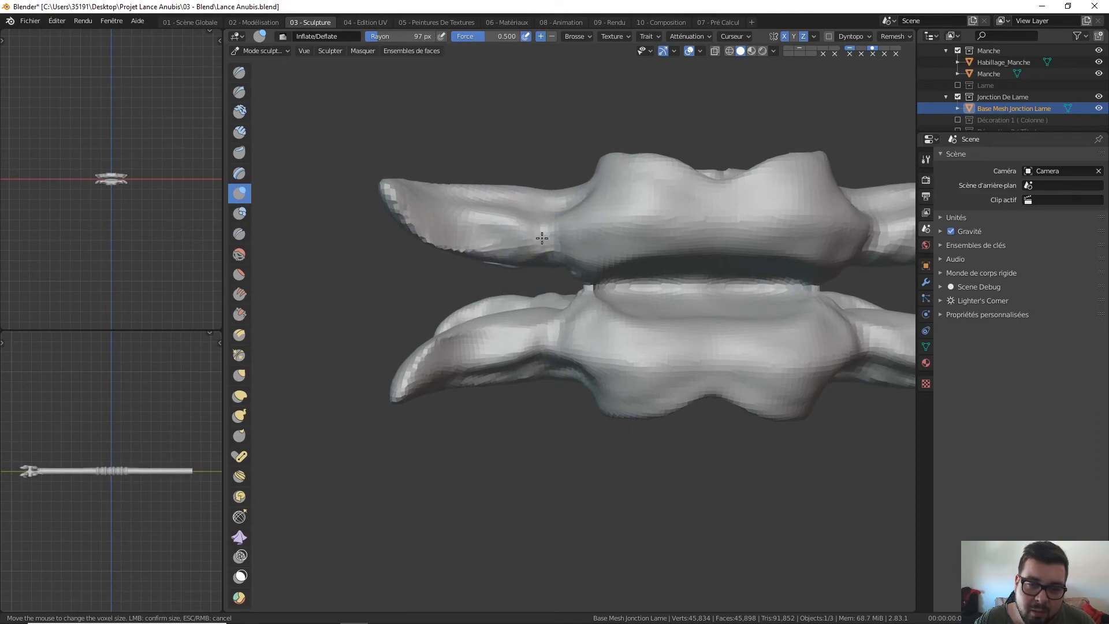
left_click_drag(517, 193, 536, 234)
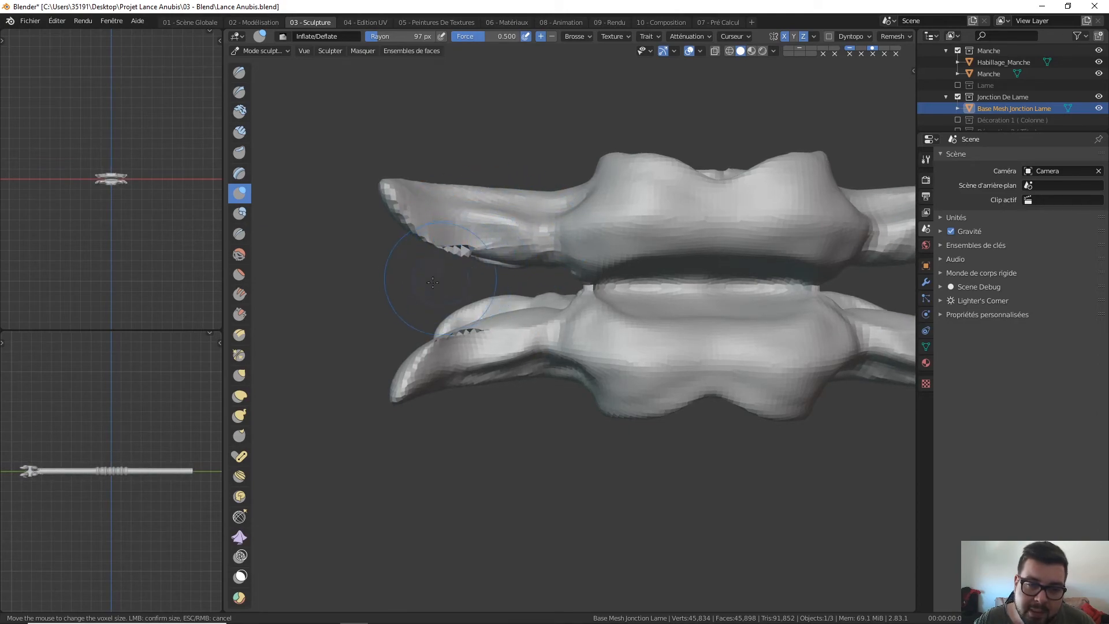
mouse_move(457, 247)
middle_mouse_down()
mouse_move(505, 202)
mouse_move(519, 218)
middle_mouse_up()
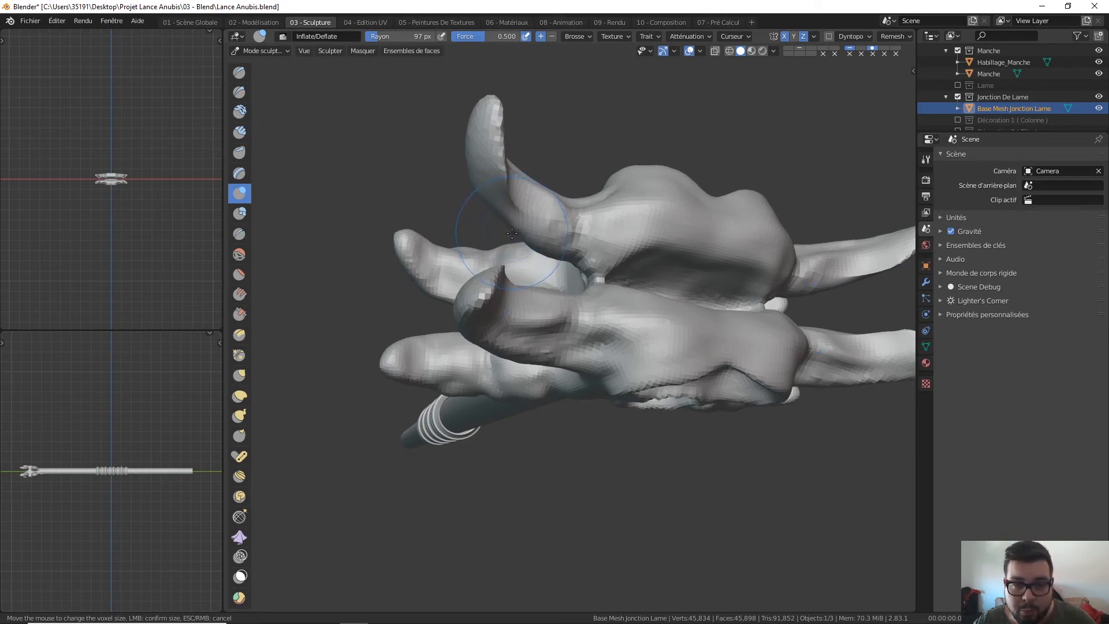
middle_click_drag(515, 238, 469, 250)
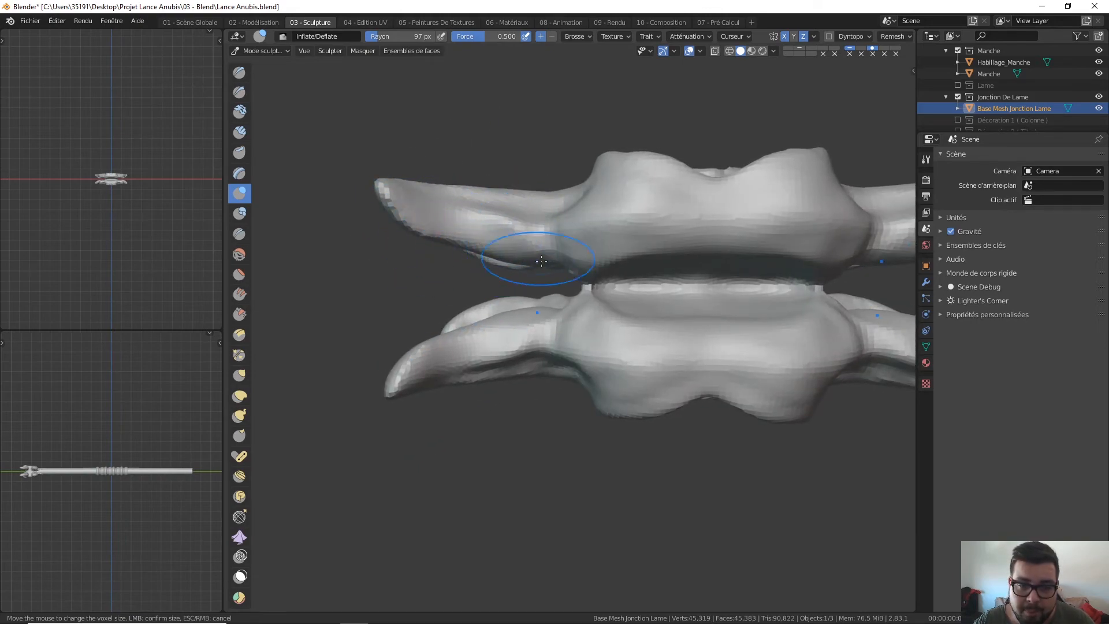
middle_click_drag(524, 215, 552, 277)
mouse_move(466, 314)
middle_mouse_down()
mouse_move(619, 265)
mouse_move(635, 364)
mouse_move(615, 253)
middle_mouse_up()
Carve grooves around the flat side panel between the claws with the Draw Sharp brush at a 53 px radius
key("KP_7")
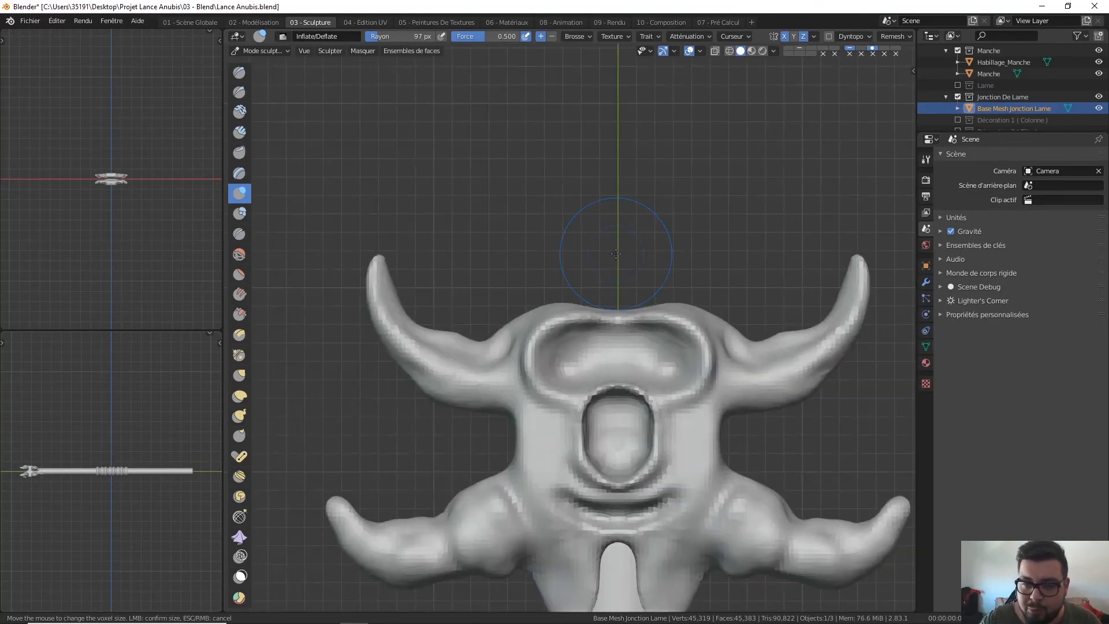
key("KP_3")
middle_click_drag(637, 229, 500, 234, "shift")
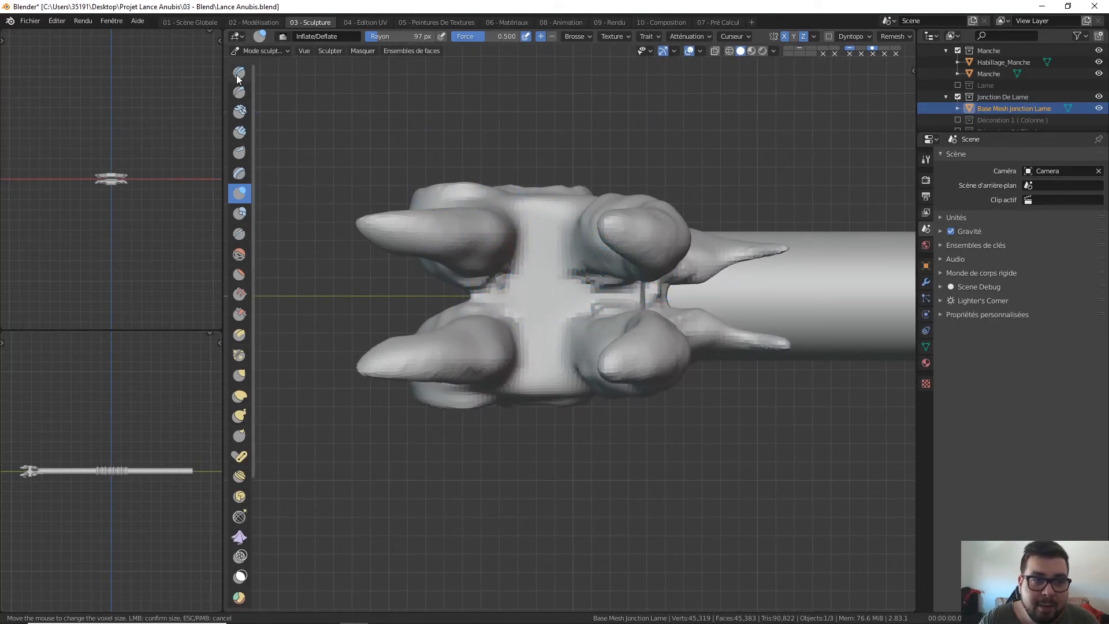
left_click(241, 93)
key("f")
left_click(514, 248)
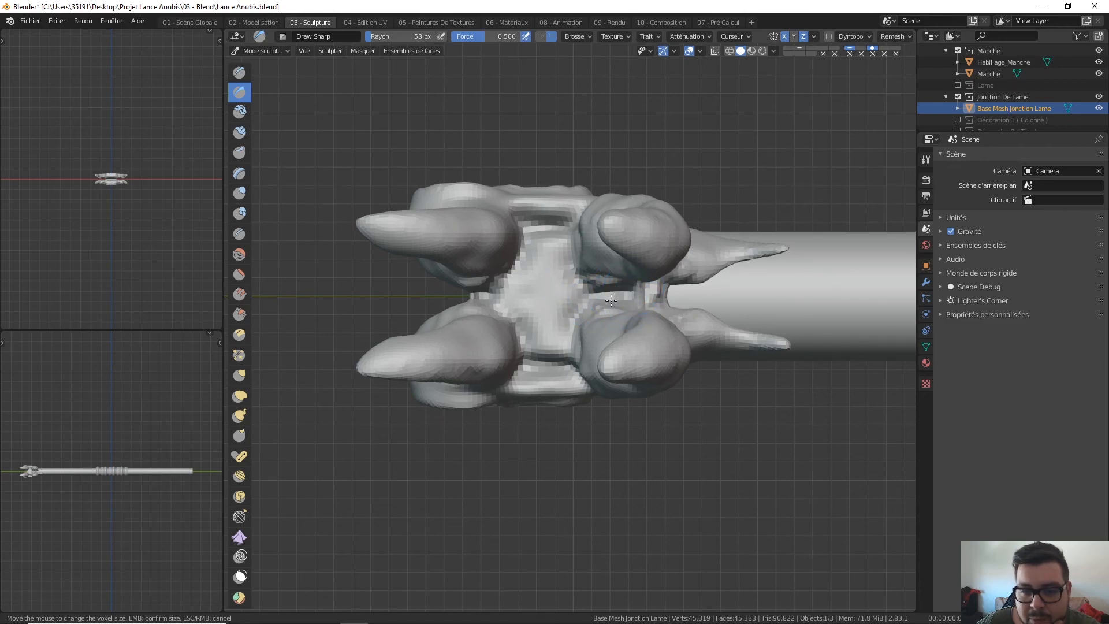
left_click_drag(599, 304, 578, 329)
Examine the carved side of the junction, and view its oval ornament and rims straight from the top
mouse_move(567, 260)
middle_mouse_down()
mouse_move(582, 142)
mouse_move(587, 235)
mouse_move(577, 277)
mouse_move(545, 314)
mouse_move(551, 302)
mouse_move(618, 297)
mouse_move(540, 306)
middle_mouse_up()
scroll(585, 168, "down", 3)
key("KP_1")
key("KP_7")
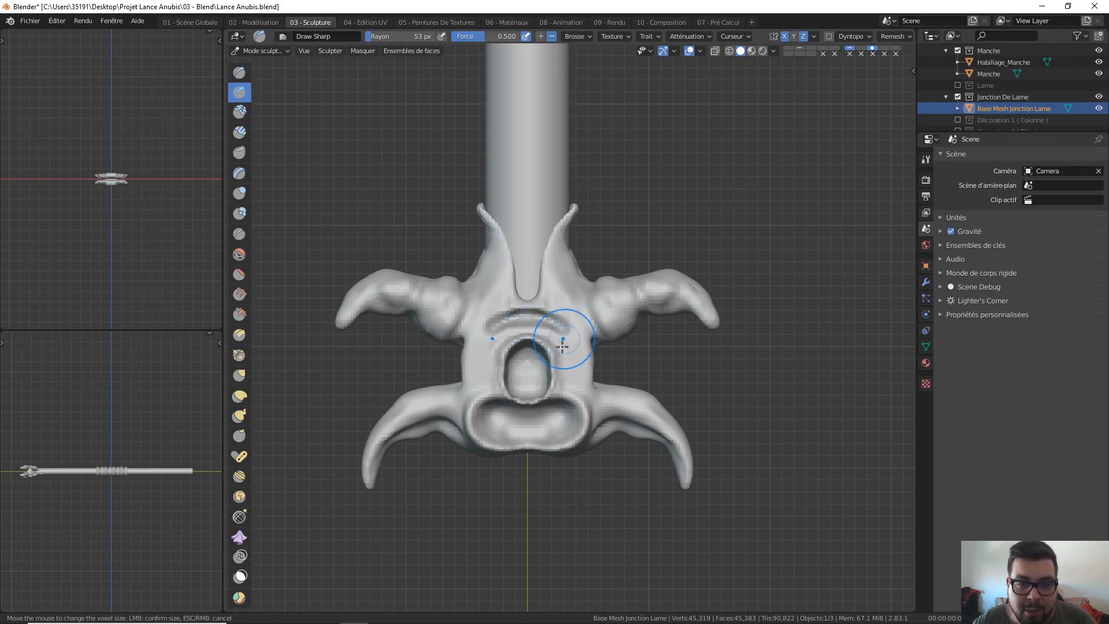
middle_click_drag(544, 314, 588, 287, "shift")
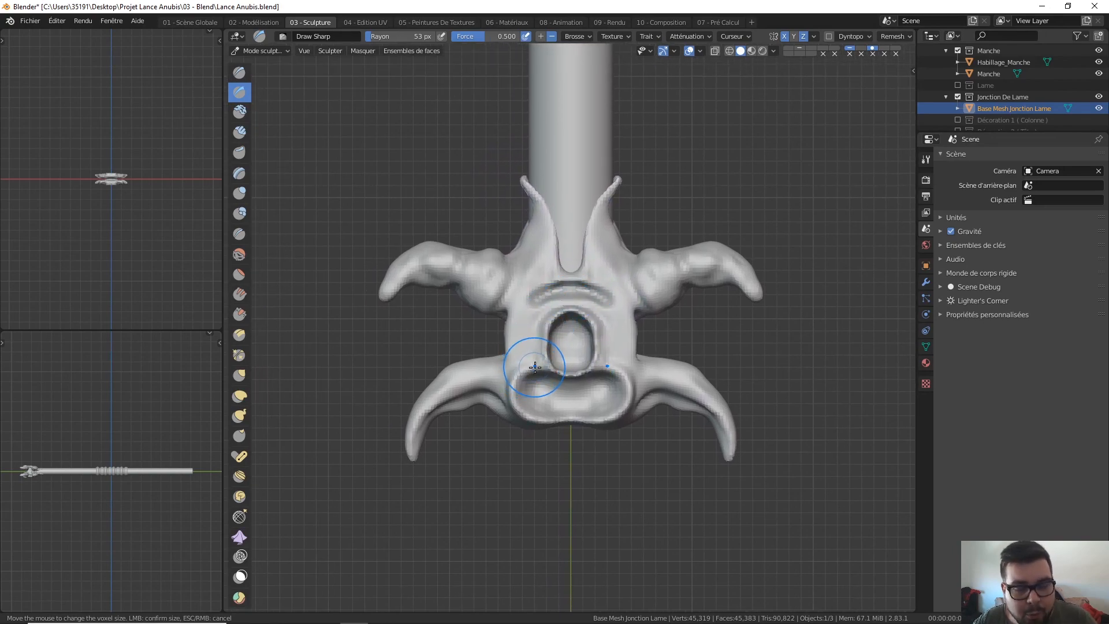